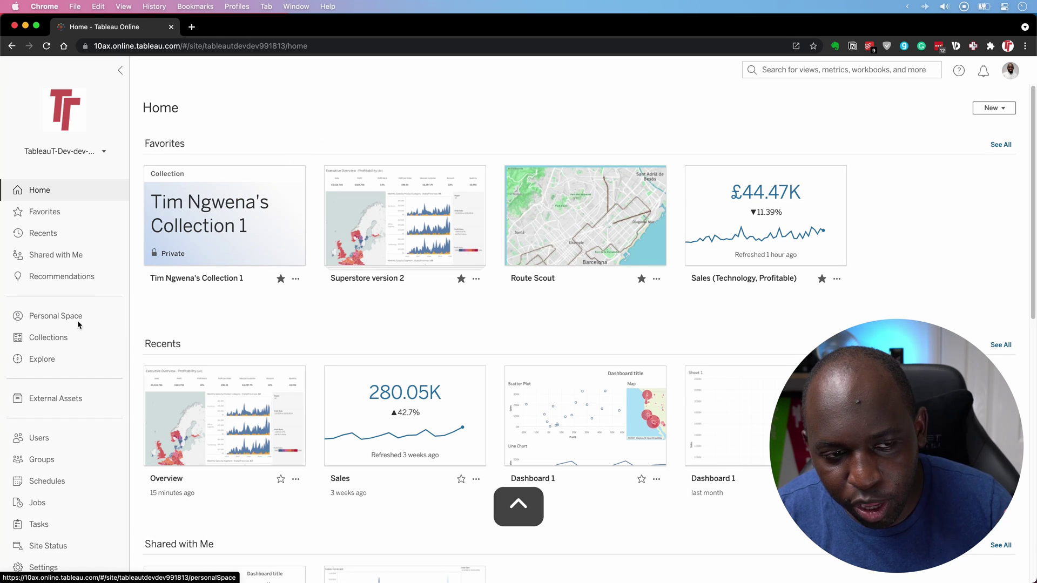
- Go to Personal Space, which still holds no workbooks
left_click(74, 323)
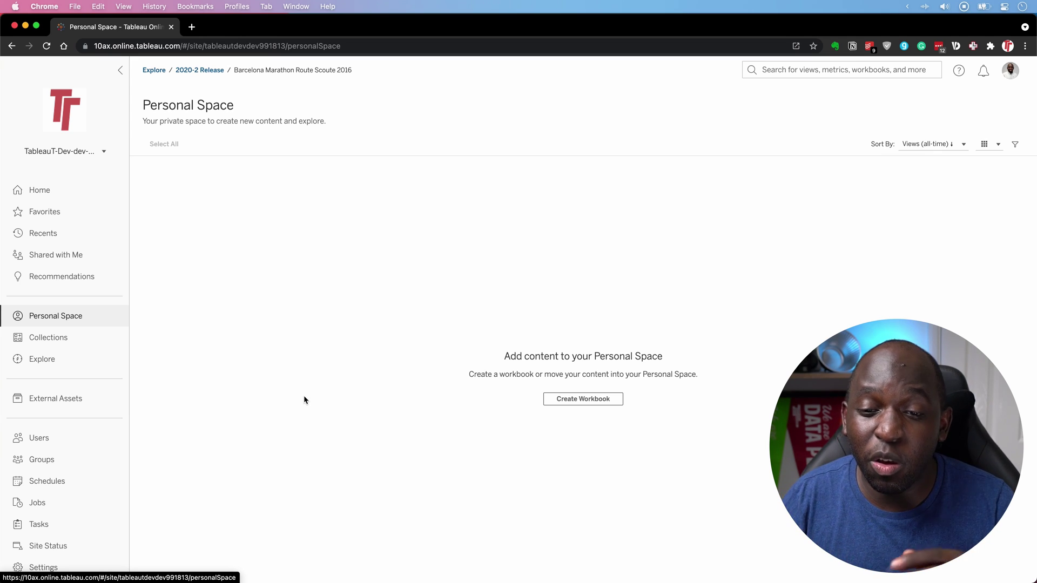
key("ctrl+shift+a")
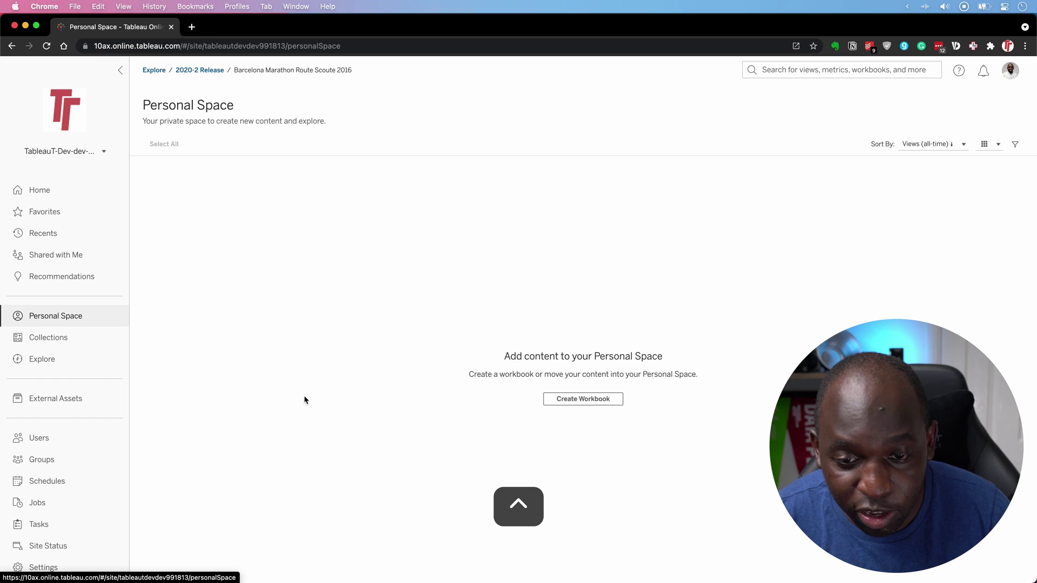
left_click_drag(441, 303, 642, 431)
key("ctrl+shift+a")
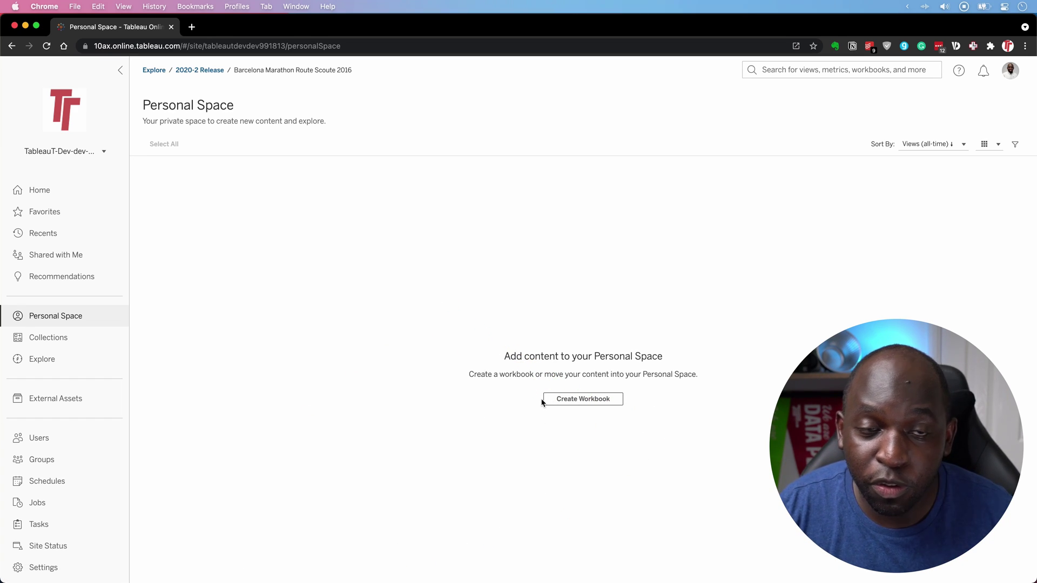
- Create a Sample - Superstore workbook with Sales on Rows, Profit on Columns, Product Name on Detail
left_click(563, 401)
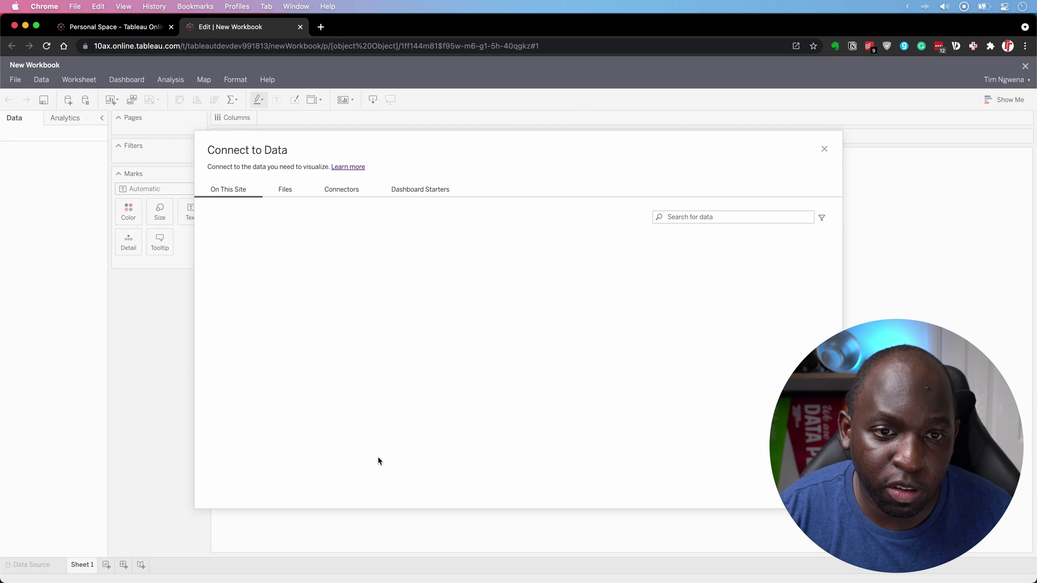
left_click(363, 277)
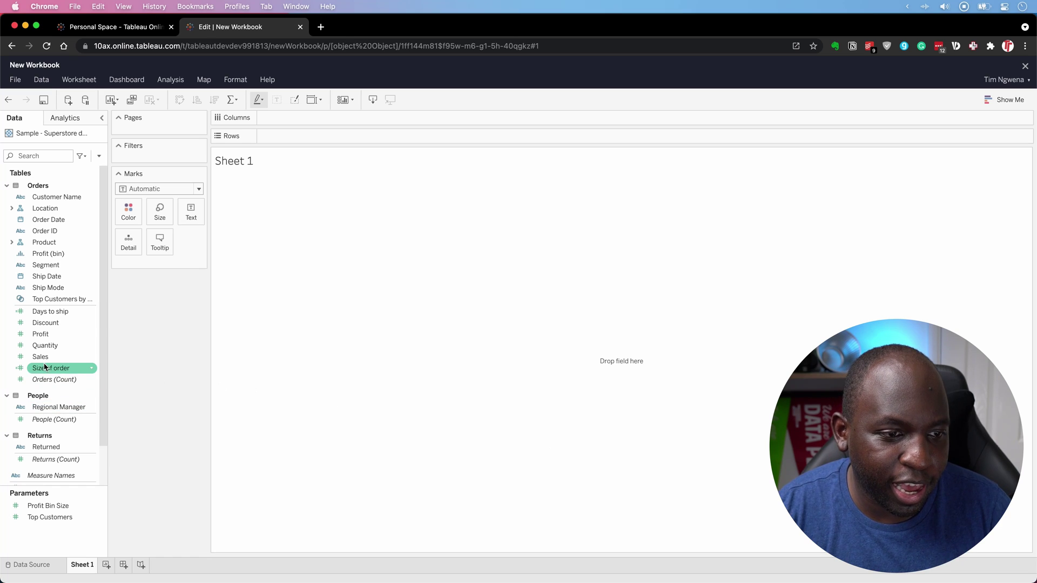
left_click_drag(41, 357, 303, 136)
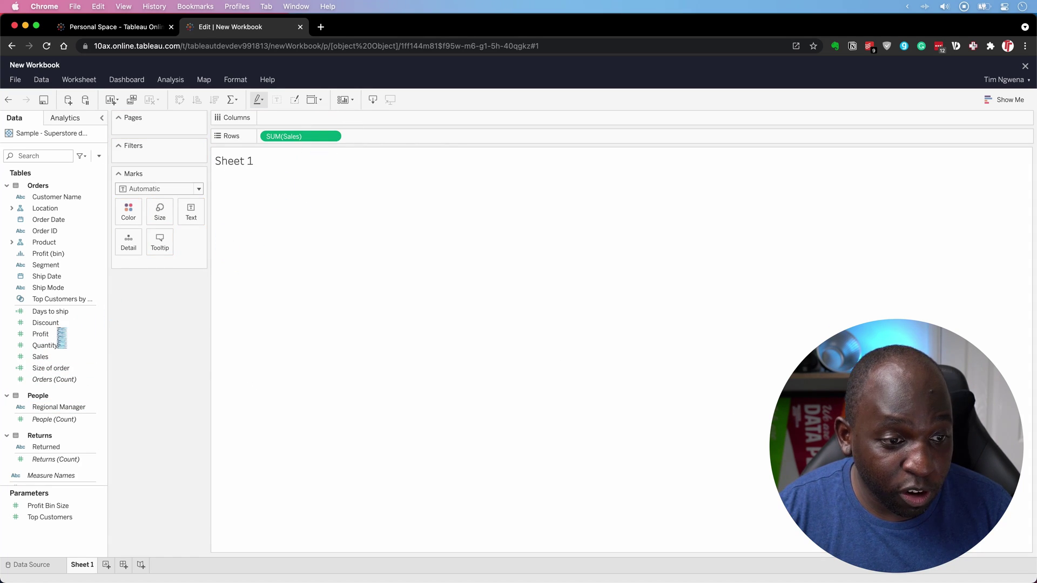
left_click_drag(41, 335, 294, 118)
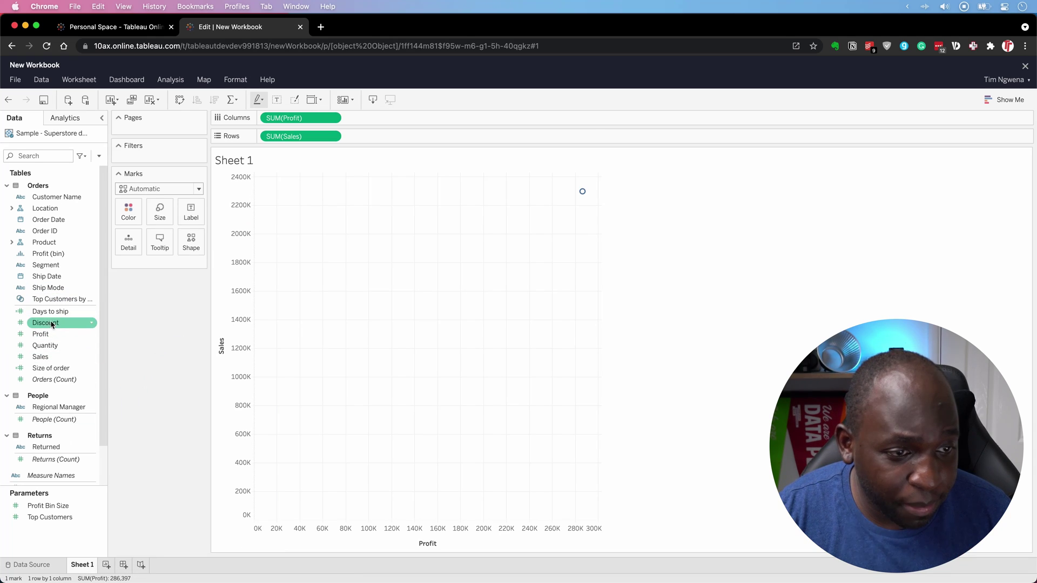
left_click(12, 242)
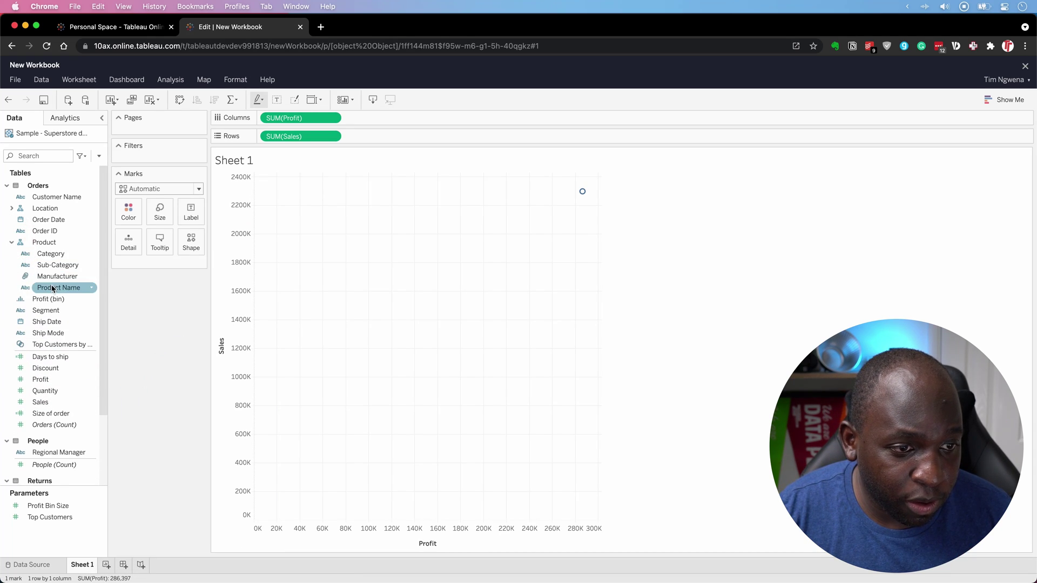
left_click_drag(52, 289, 132, 243)
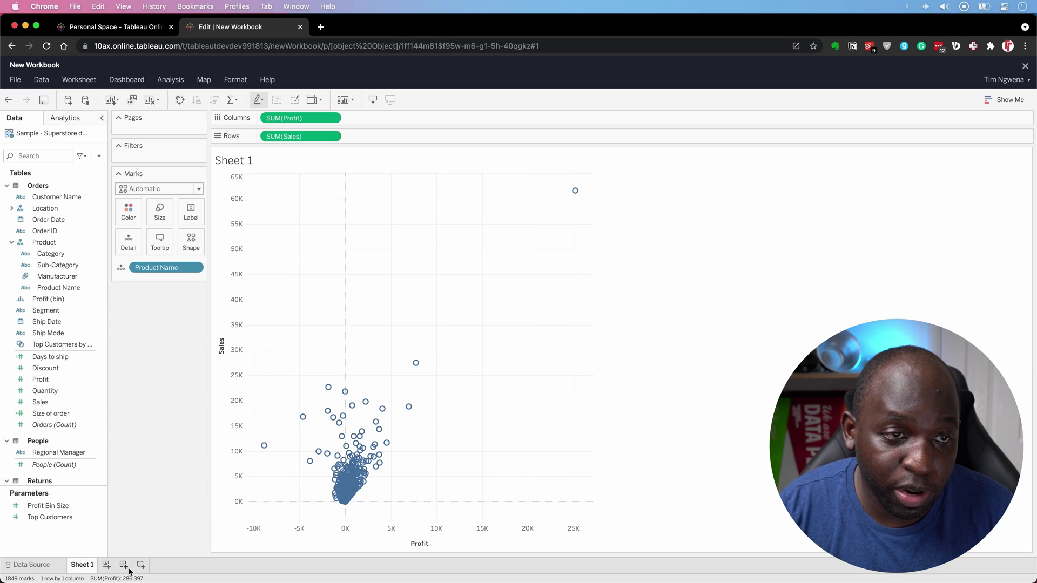
- Save the workbook to Personal Space as 'my first viz in my space'
left_click(44, 99)
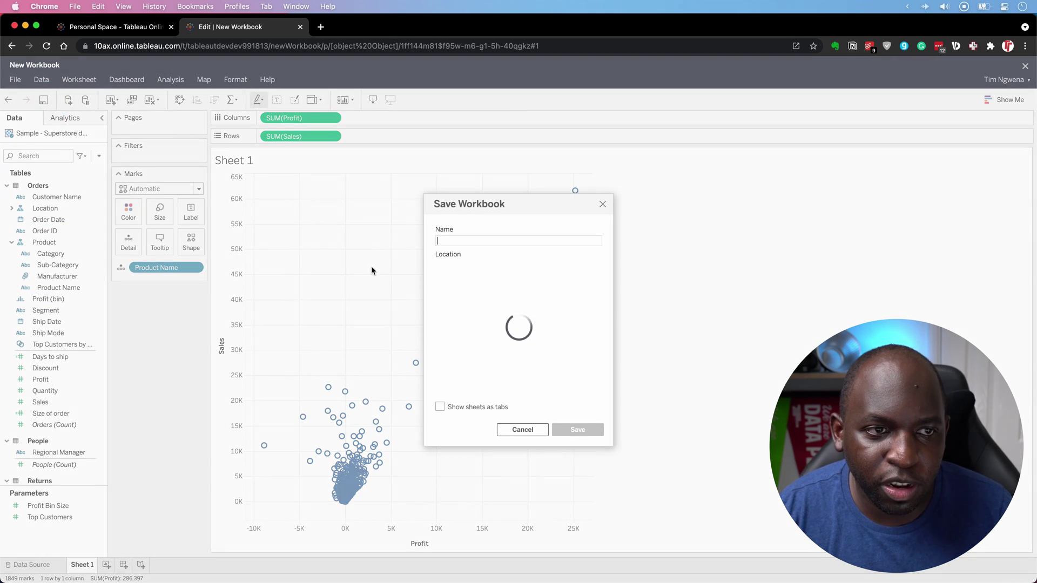
key("alt+super+a")
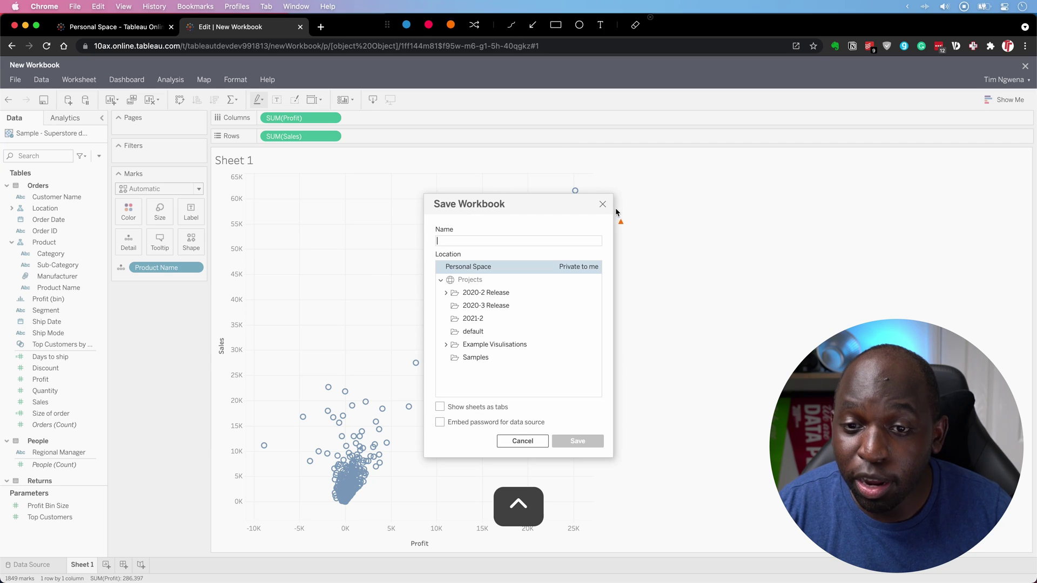
left_click_drag(644, 179, 586, 258)
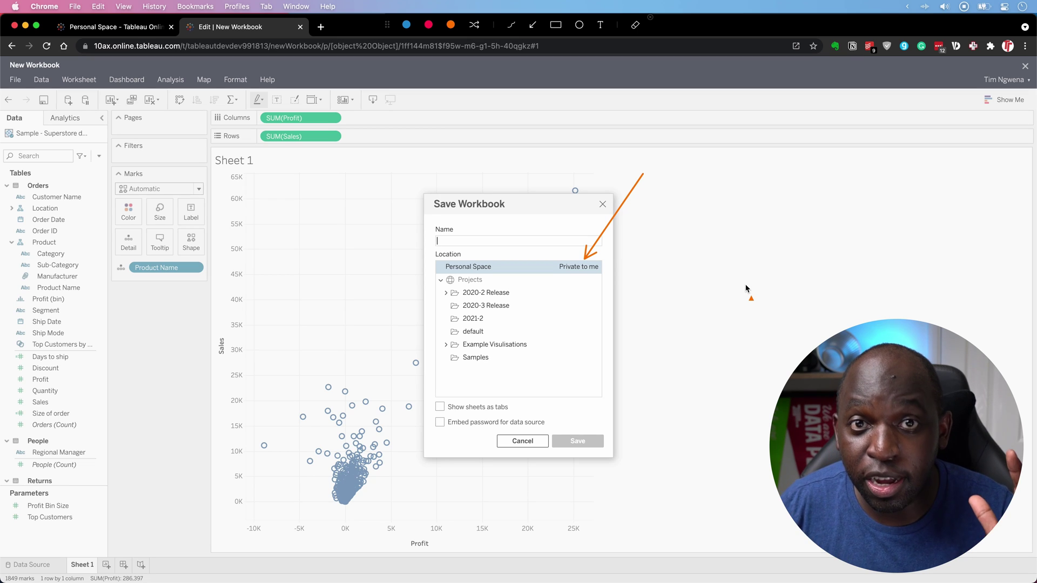
key("alt+super+a")
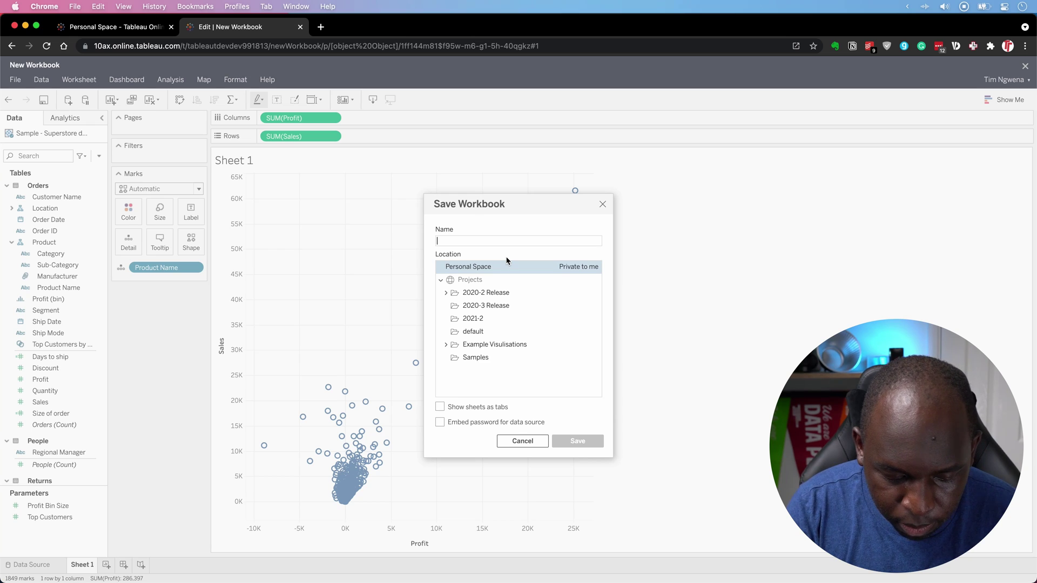
left_click(508, 241)
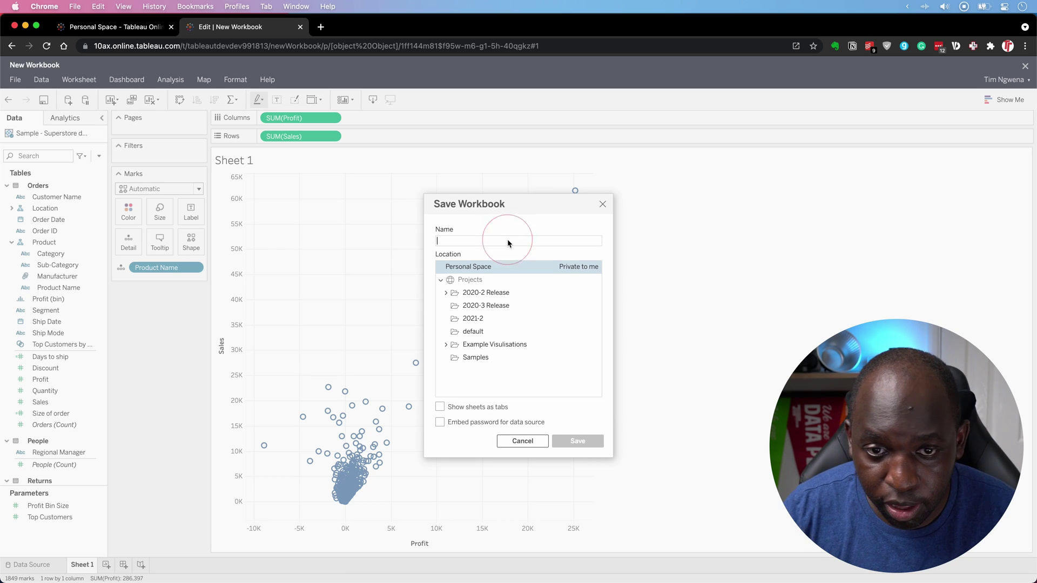
type("my firs")
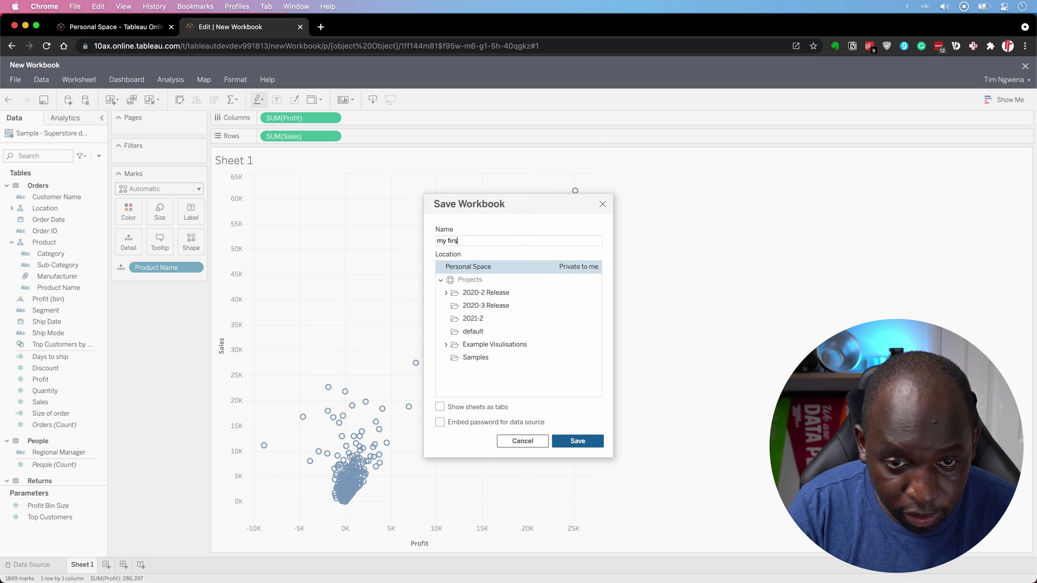
type("t viz in my space")
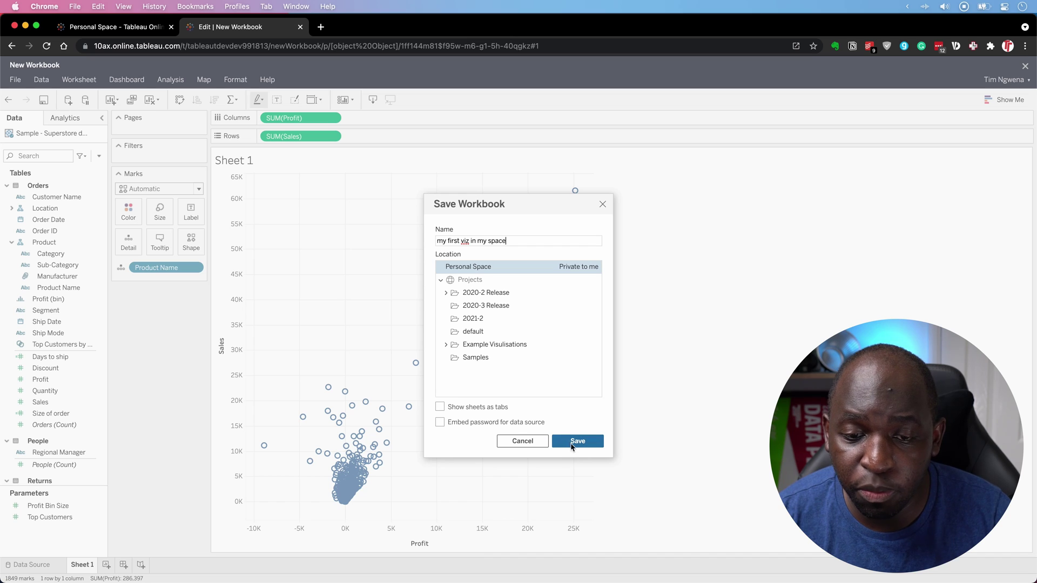
left_click(578, 444)
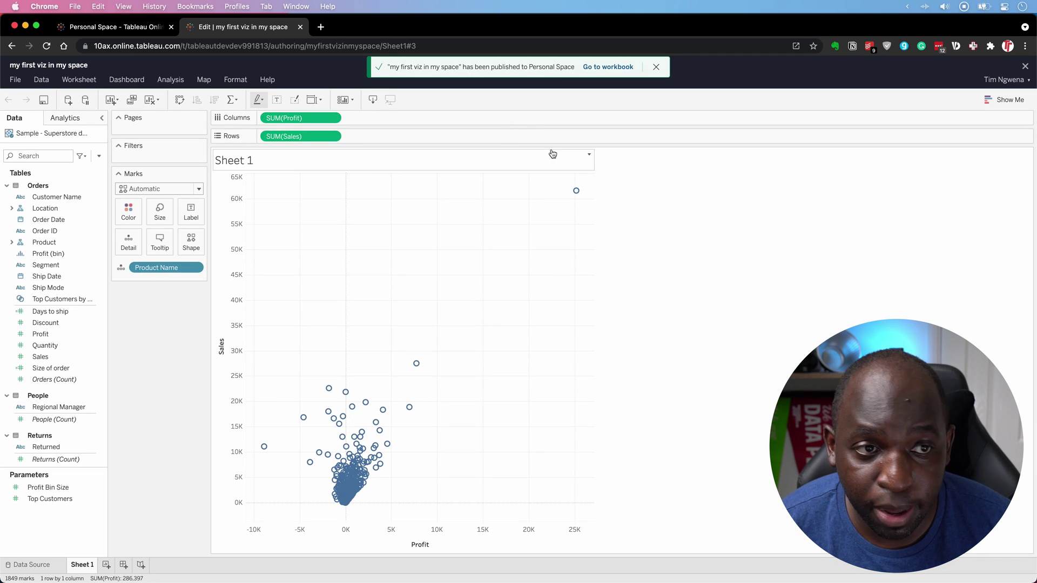
- Close the editor and refresh Personal Space so 'my first viz in my space' appears
left_click(1026, 66)
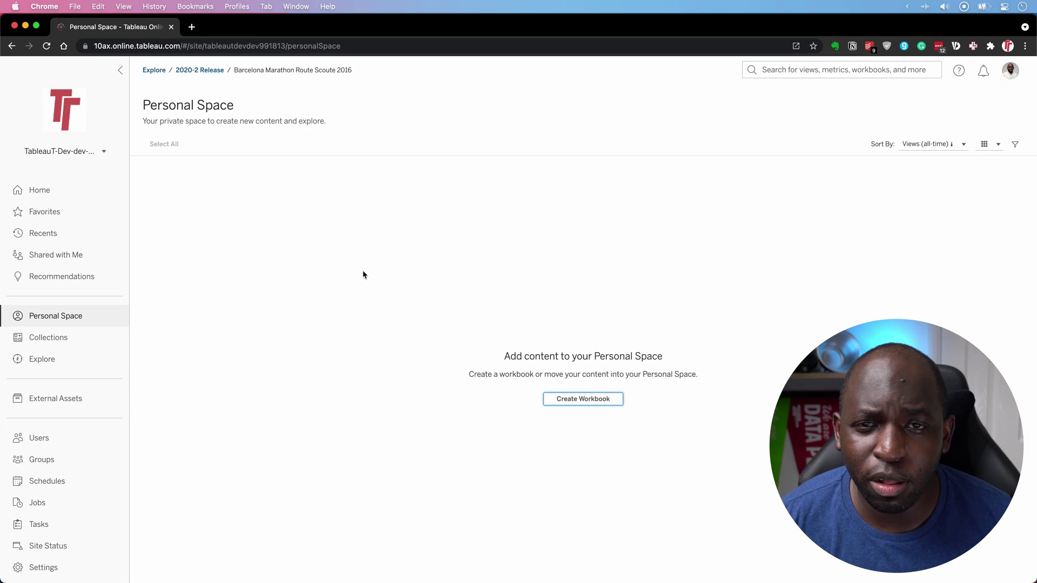
left_click(46, 46)
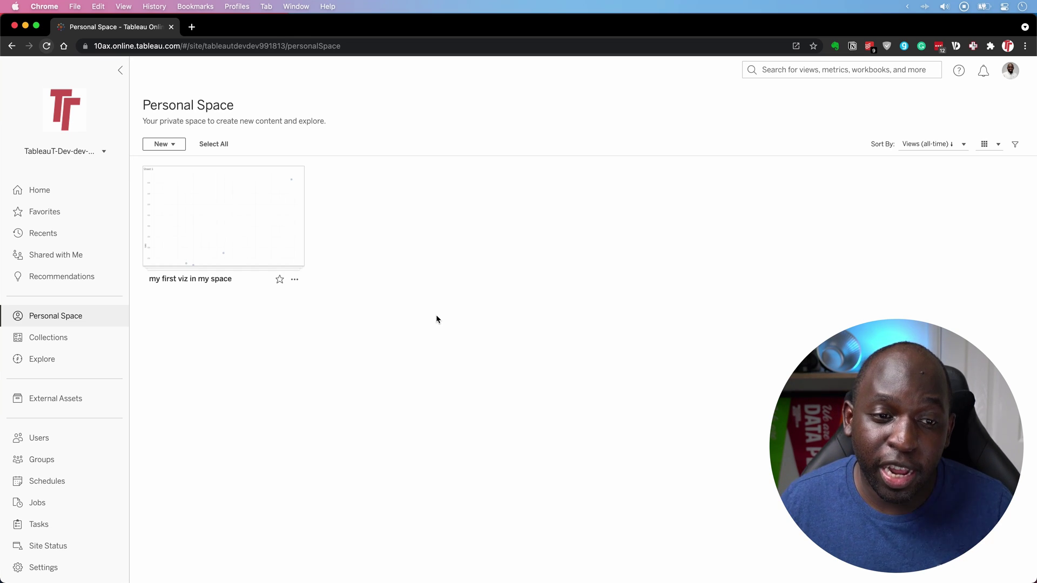
left_click(207, 219)
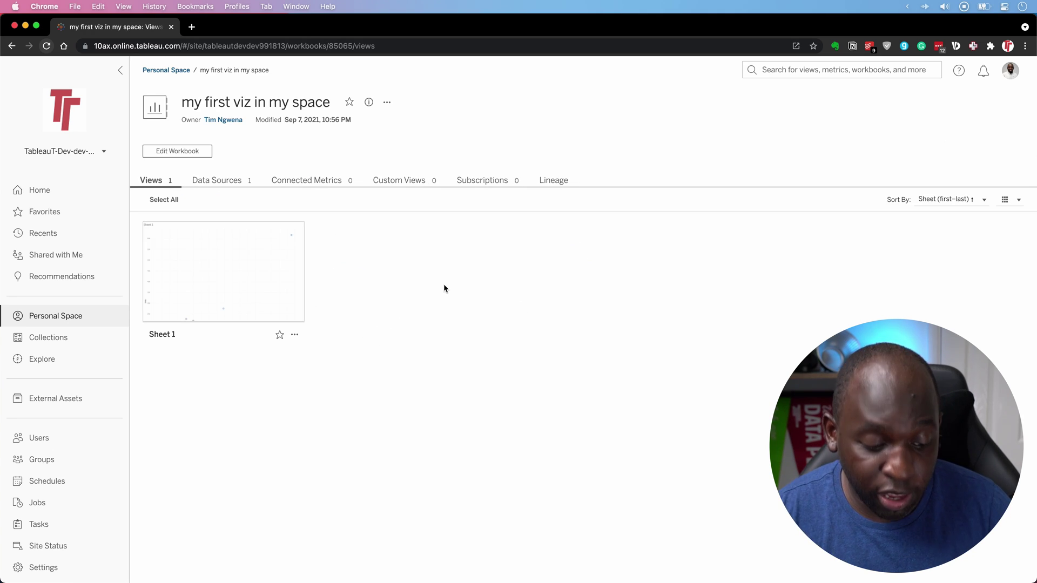
key("ctrl+shift+a")
mouse_move(427, 100)
left_mouse_down()
mouse_move(544, 157)
mouse_move(549, 172)
left_mouse_up()
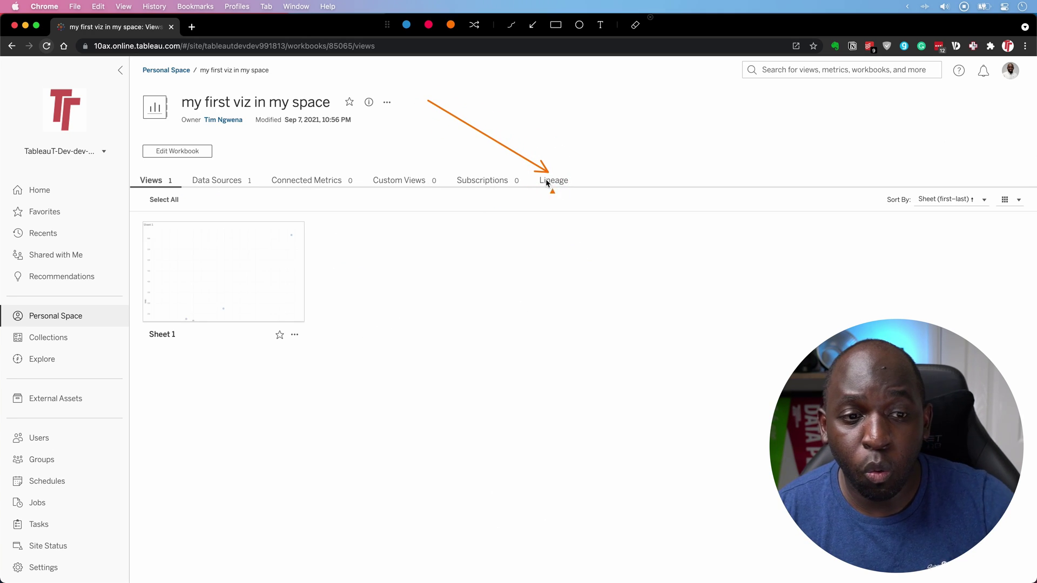
key("Escape")
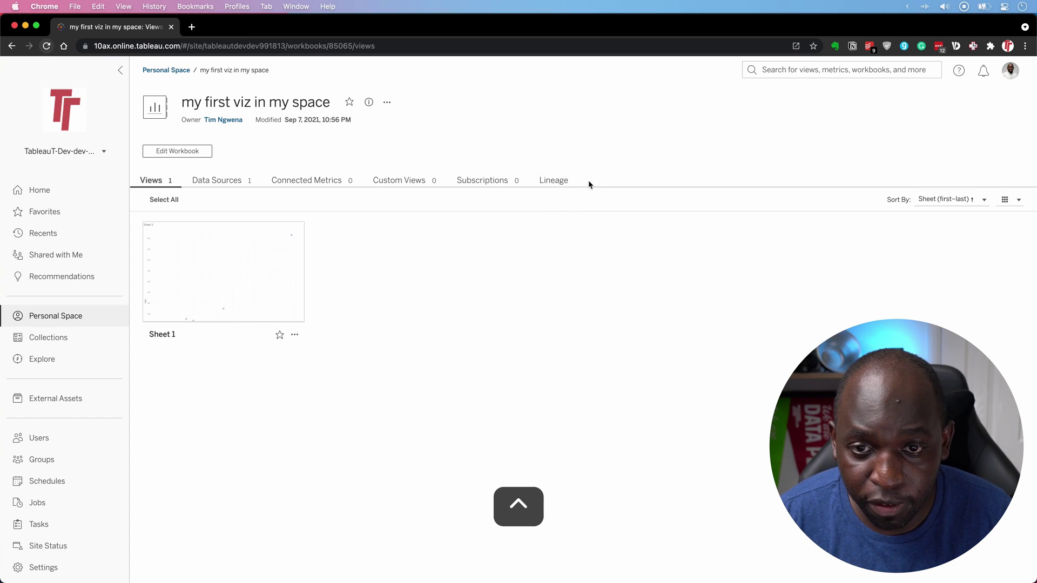
left_click(561, 186)
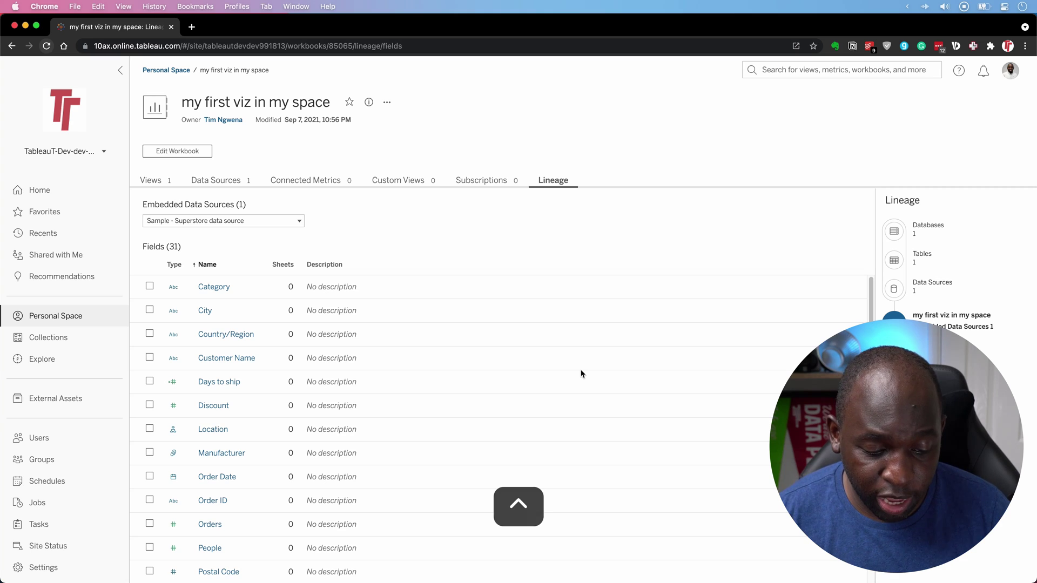
key("ctrl+a")
left_click_drag(996, 192, 955, 302)
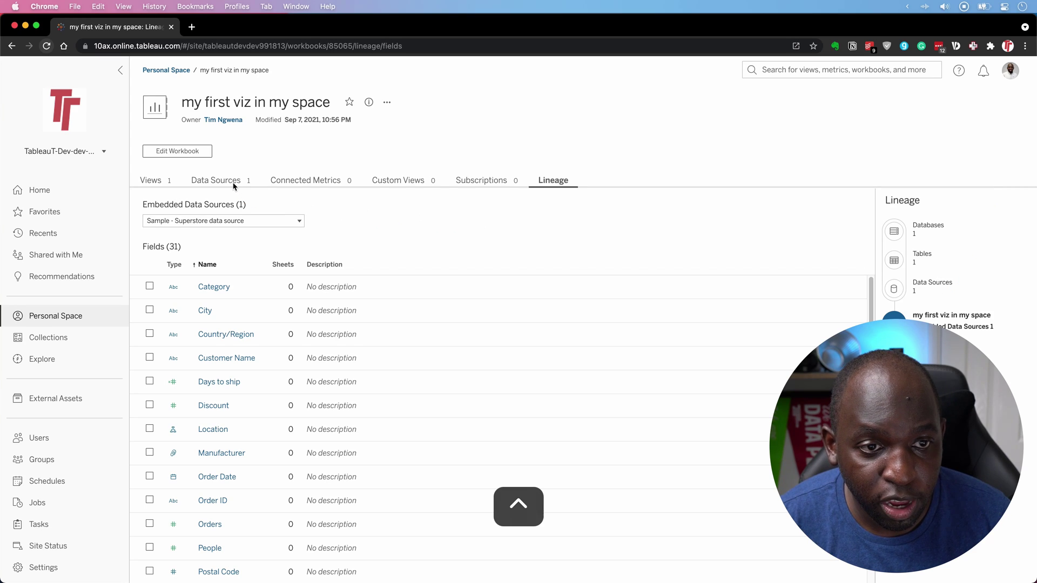
- Open the Sample - Superstore data source and view its Lineage
left_click(216, 182)
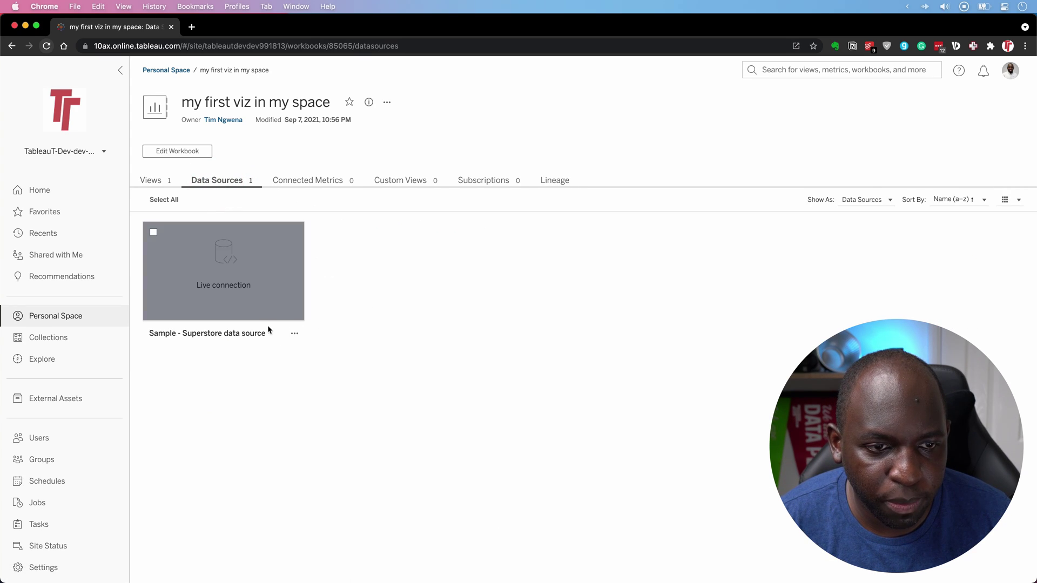
mouse_move(269, 324)
left_click(420, 308)
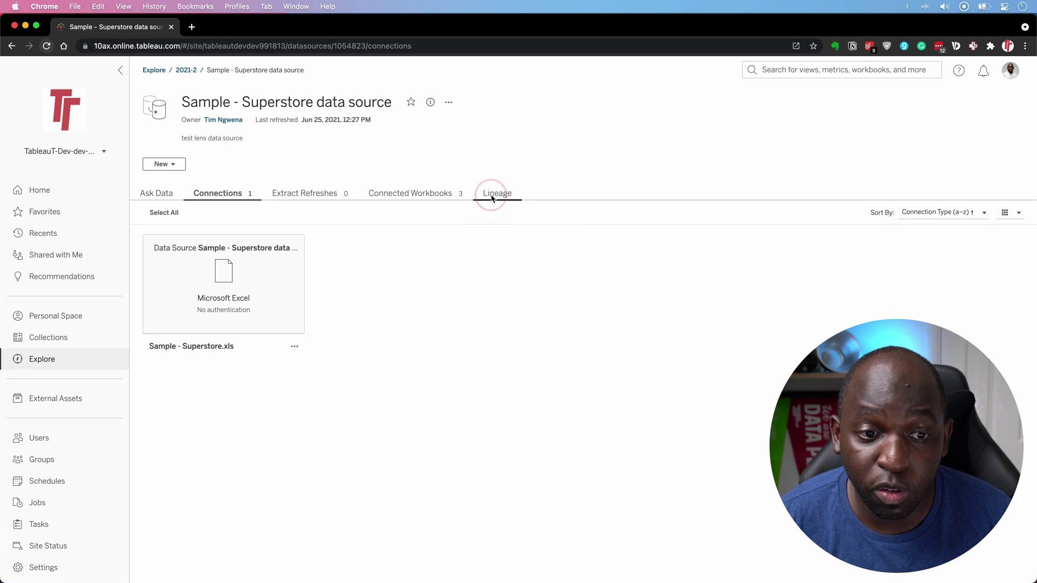
left_click(493, 194)
key("ctrl+super+a")
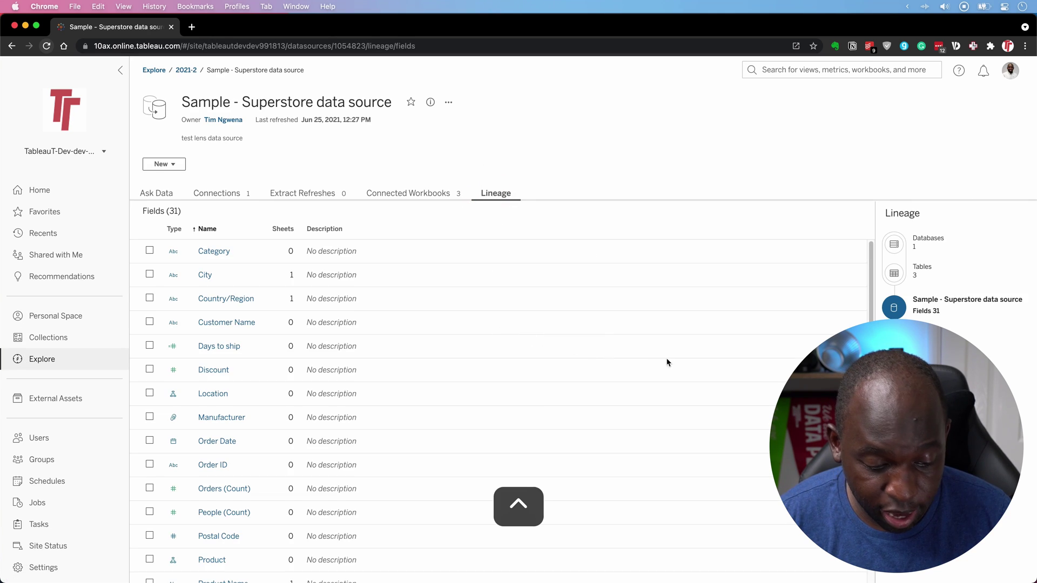
left_click_drag(982, 261, 964, 324)
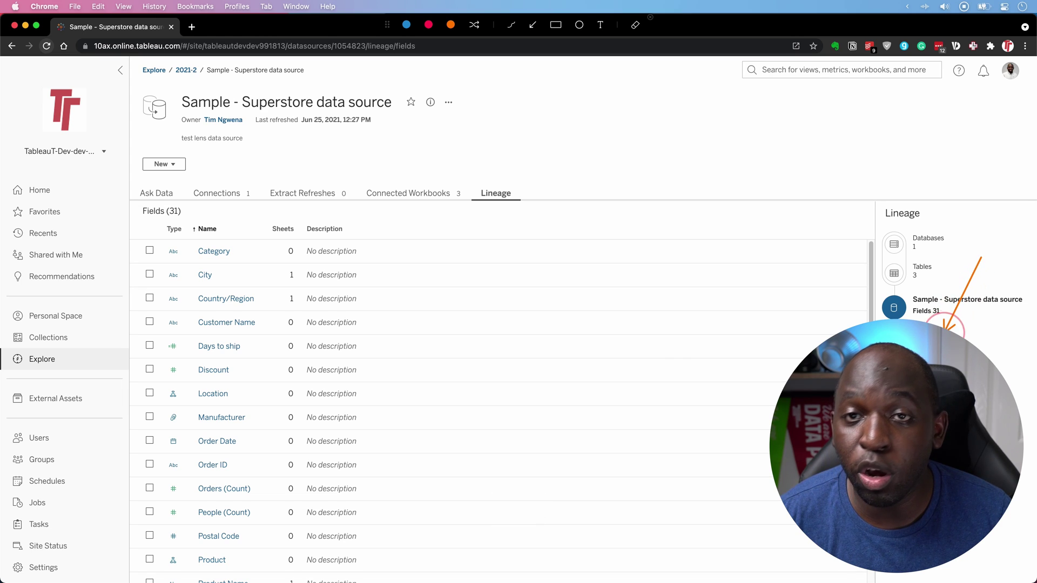
key("ctrl+super+a")
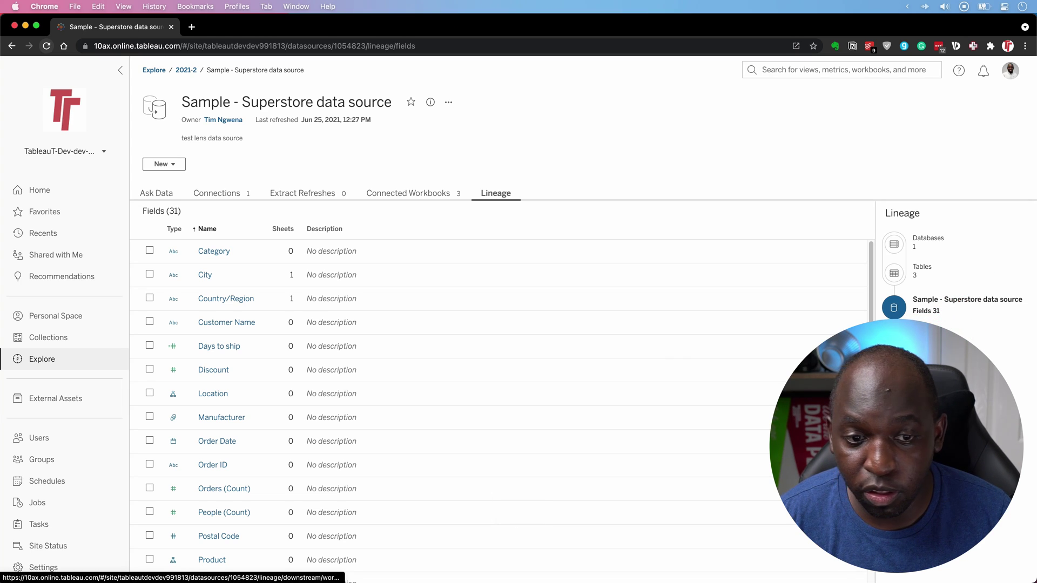
- List the downstream workbooks built on it, then return to the Home page
left_click(919, 345)
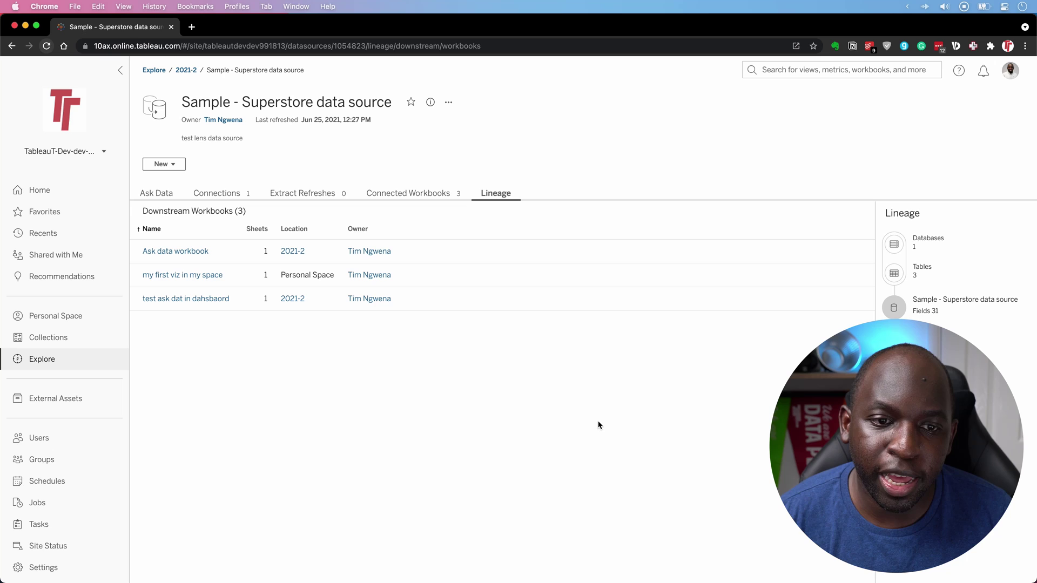
key("ctrl+super+a")
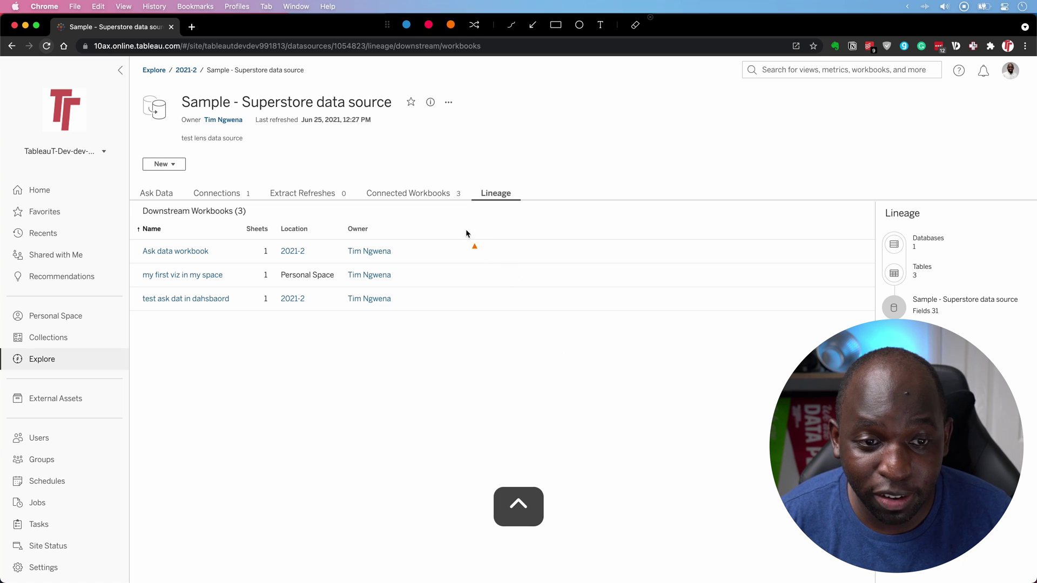
left_click_drag(378, 161, 327, 265)
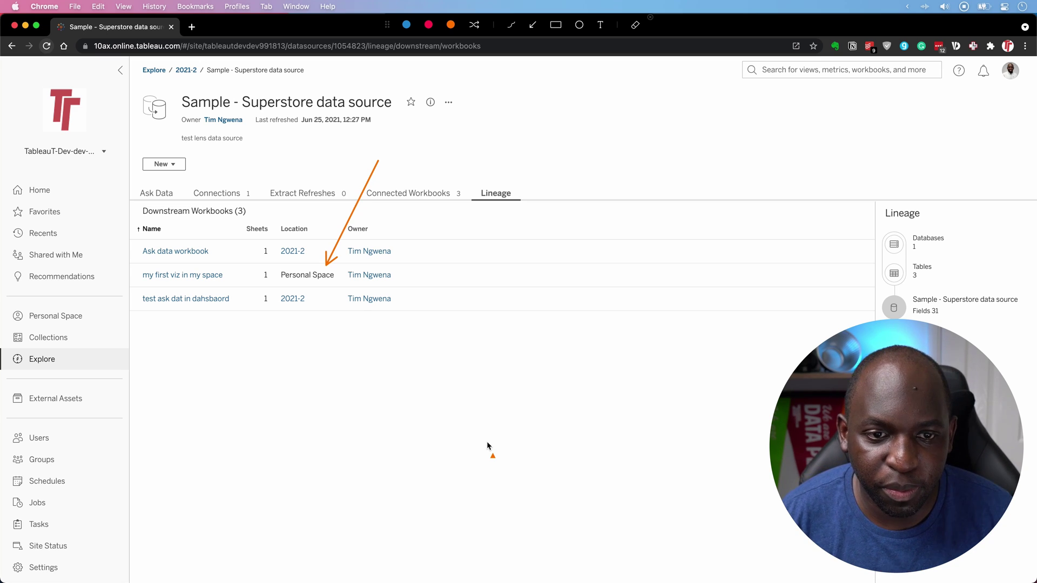
key("Escape")
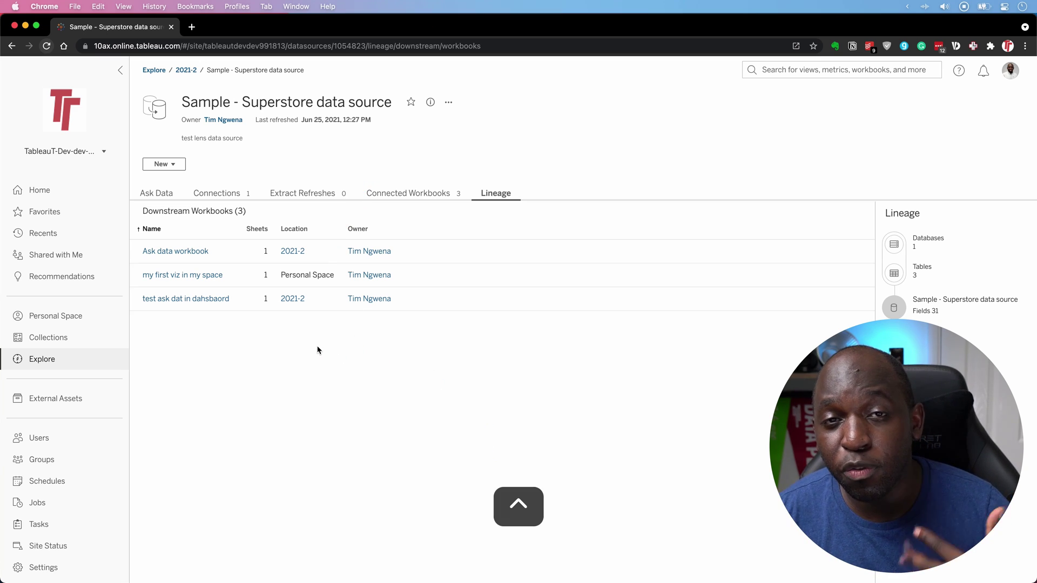
left_click(39, 190)
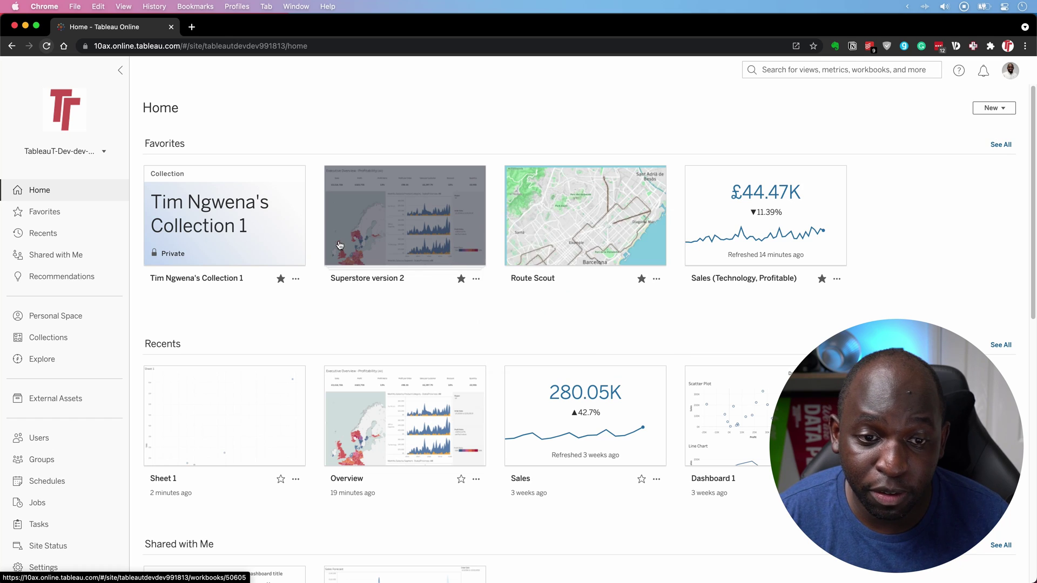
- Start moving Superstore version 2 and pick Personal Space as its destination
mouse_move(397, 227)
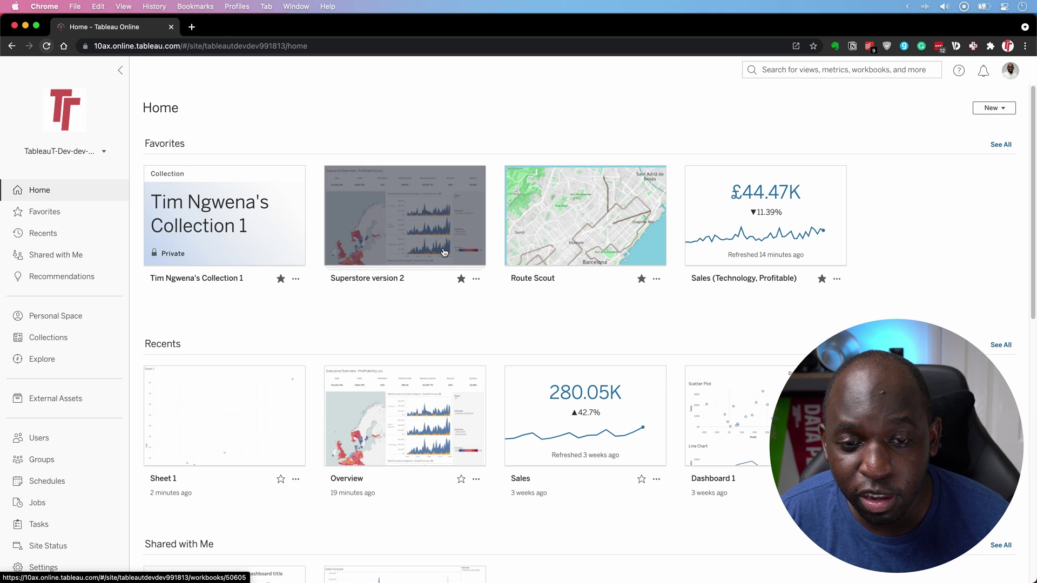
left_click(476, 280)
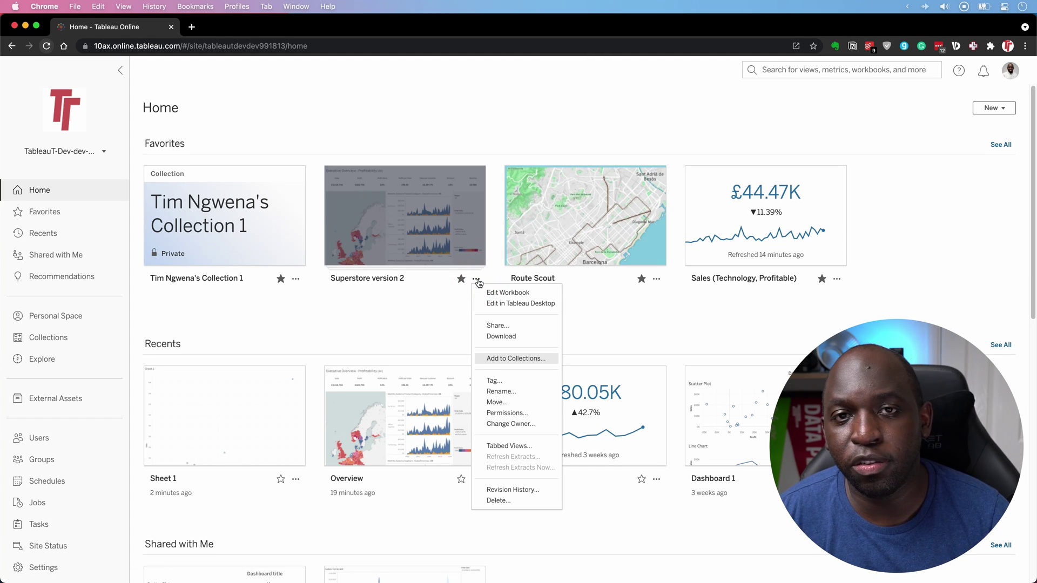
left_click(513, 402)
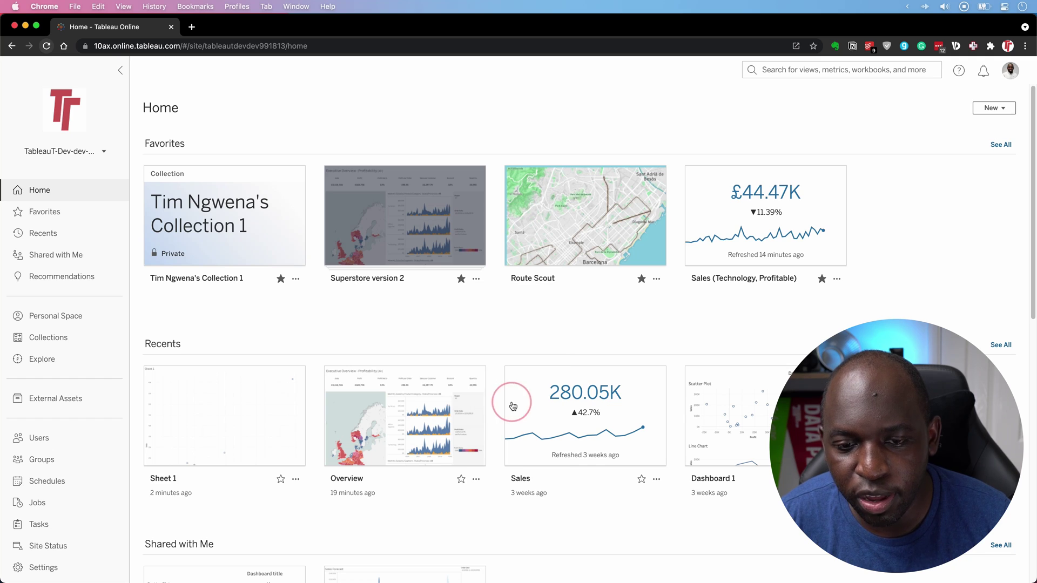
key("ctrl")
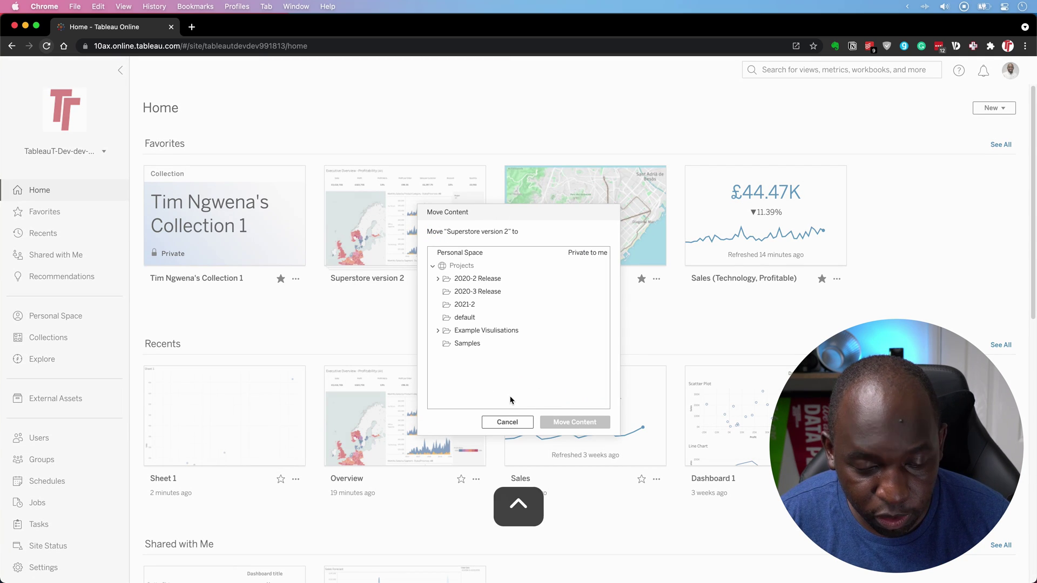
left_click_drag(667, 305, 547, 258)
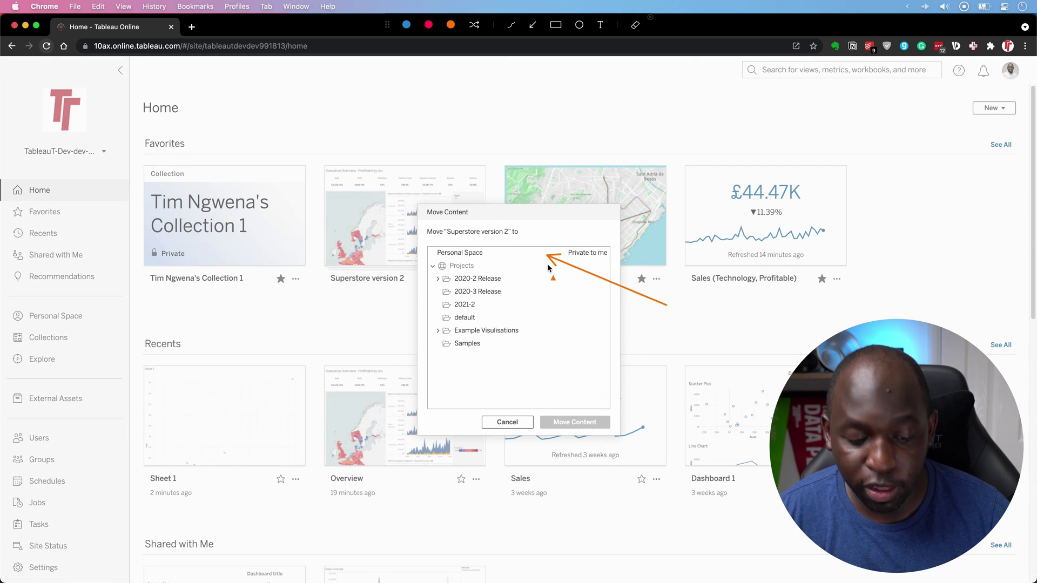
key("ctrl")
left_click(471, 254)
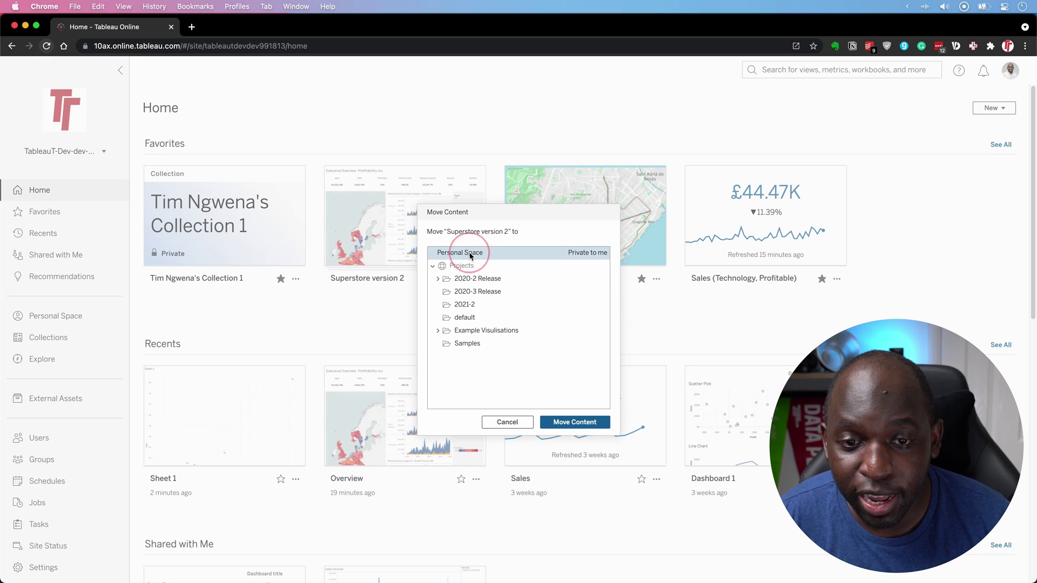
- Request the move to Personal Space to bring up the privacy warning
left_click(575, 422)
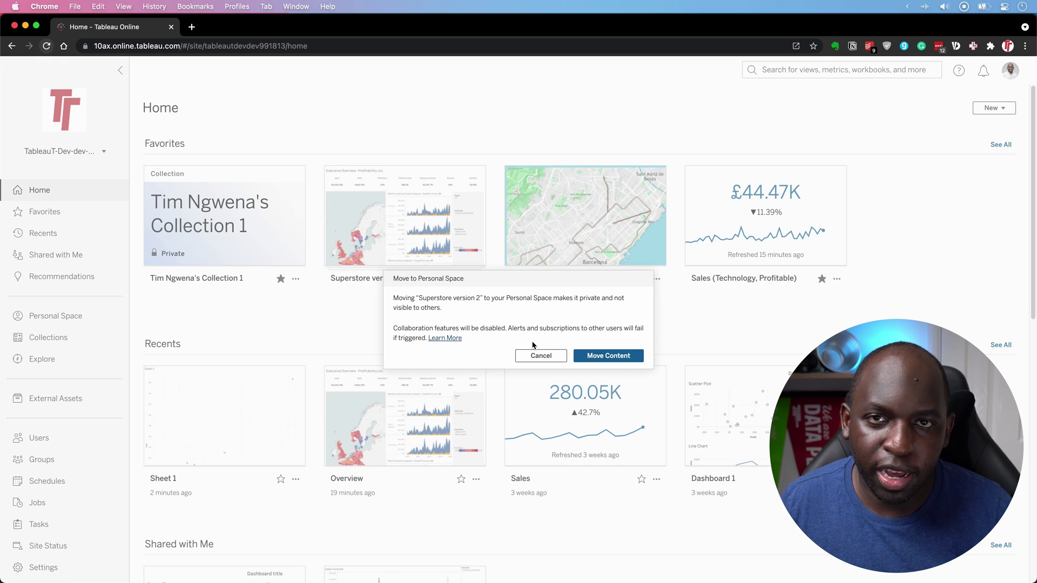
- Confirm the move and open Personal Space to see Superstore version 2 beside the first viz
left_click(608, 355)
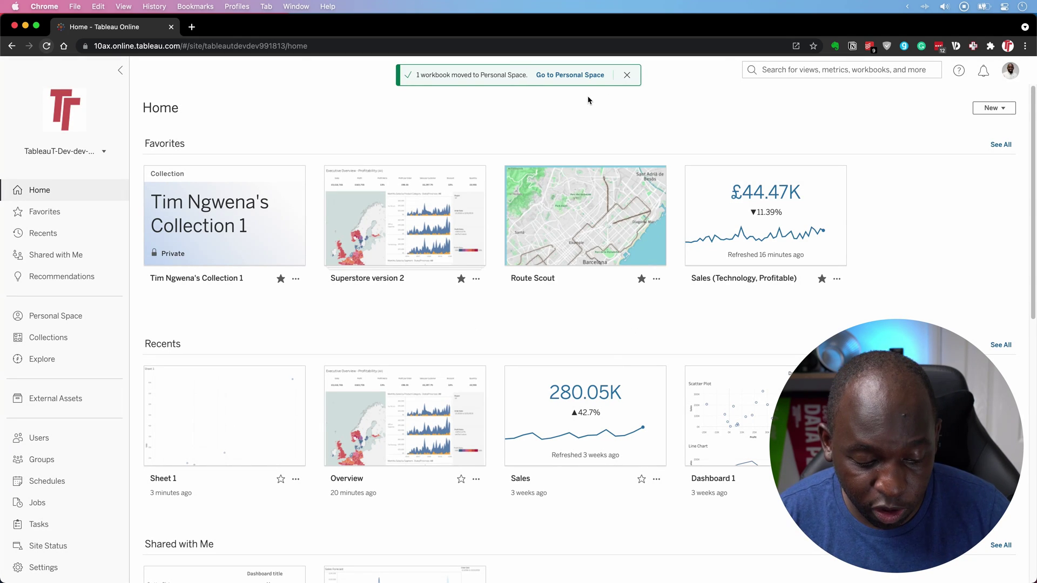
key("ctrl")
left_click_drag(593, 107, 574, 79)
key("ctrl")
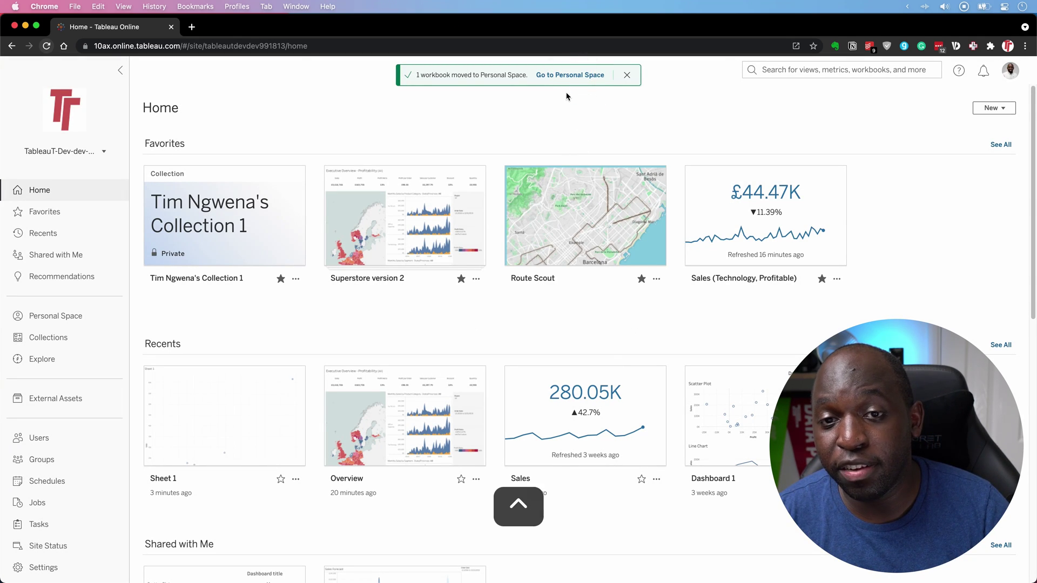
left_click(565, 75)
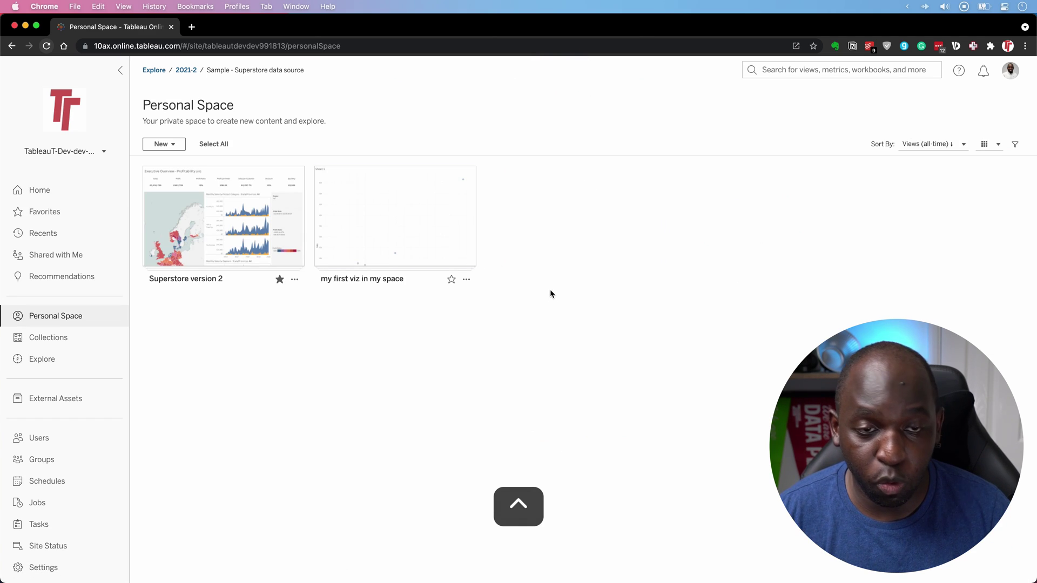
key("ctrl")
left_click_drag(395, 99, 269, 186)
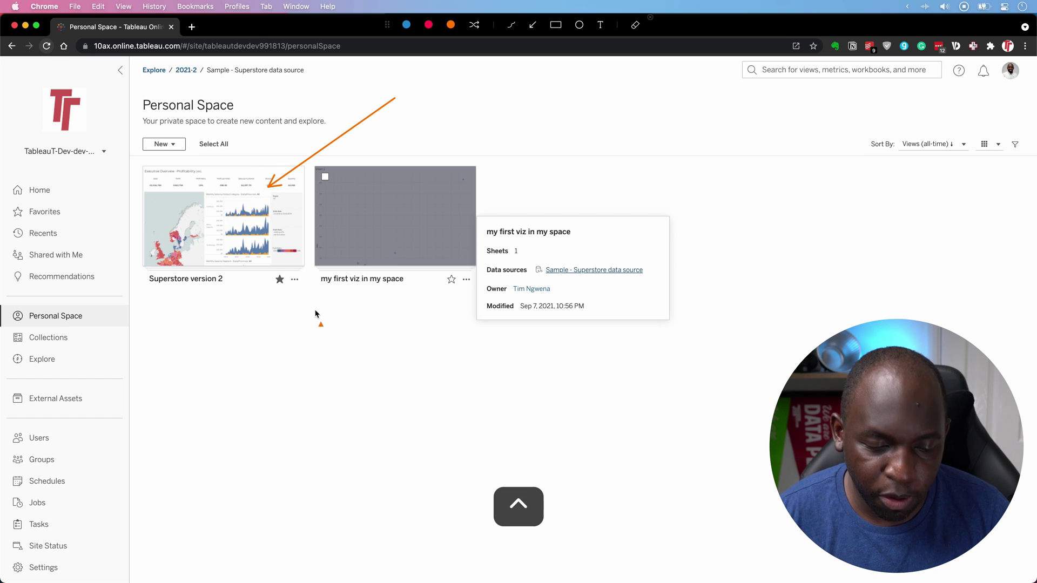
key("ctrl")
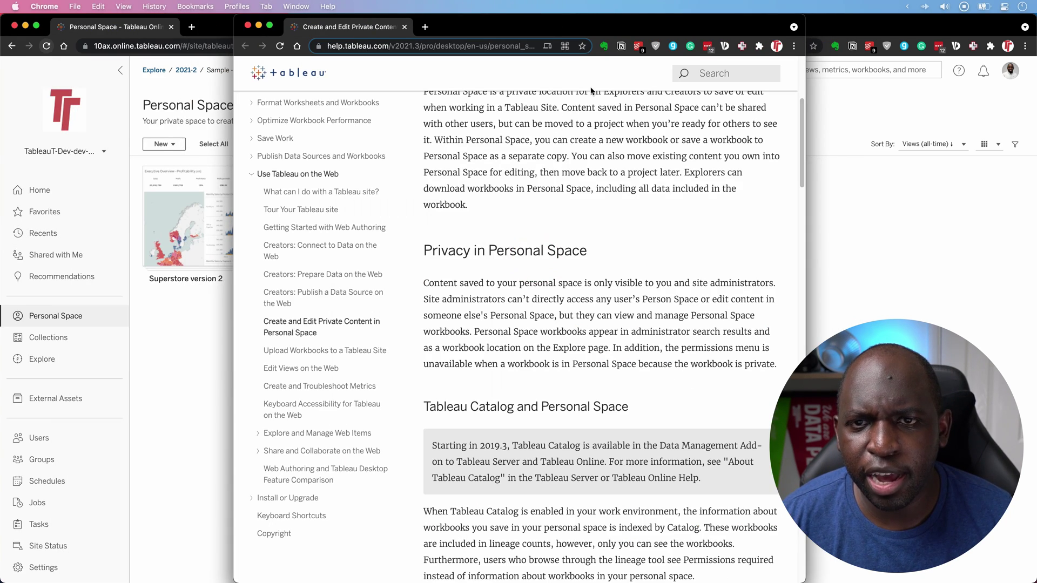
- Maximize the help article and highlight the sentences on who can see personal content
double_click(597, 27)
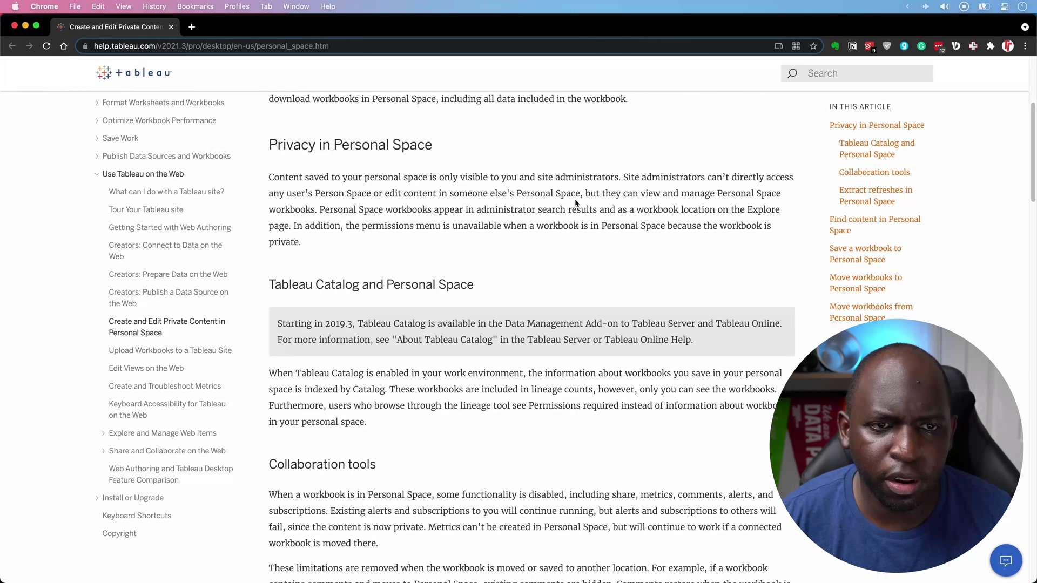
scroll(526, 261, "up", 1)
scroll(527, 261, "up", 4)
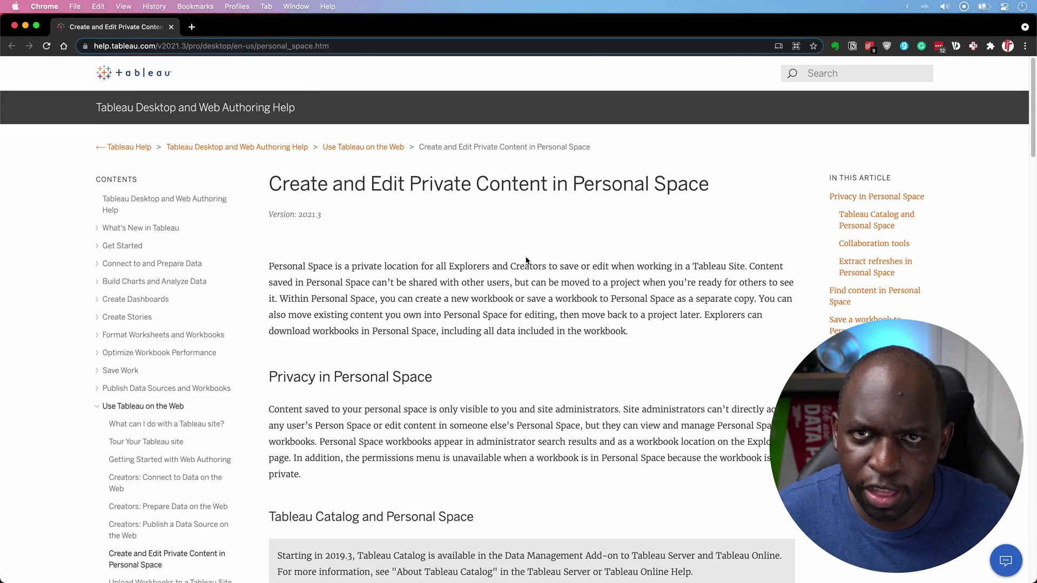
scroll(526, 261, "down", 5)
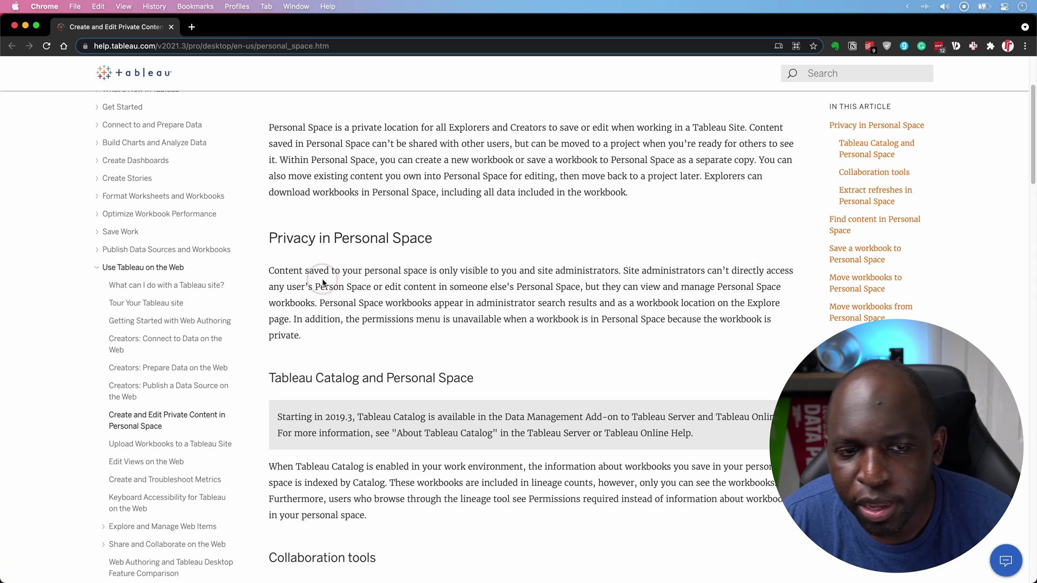
left_click_drag(268, 271, 620, 271)
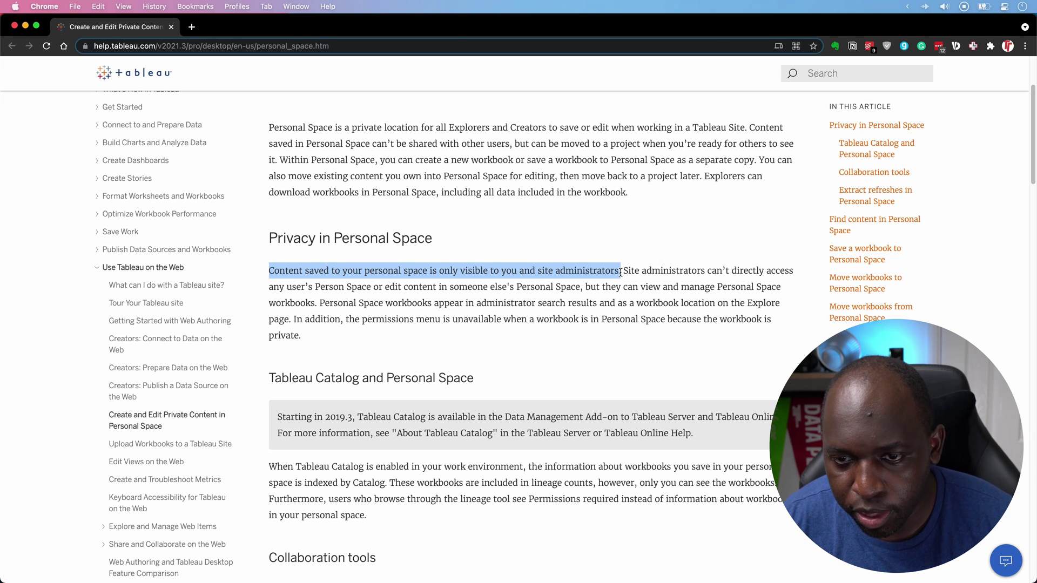
left_click_drag(623, 272, 582, 291)
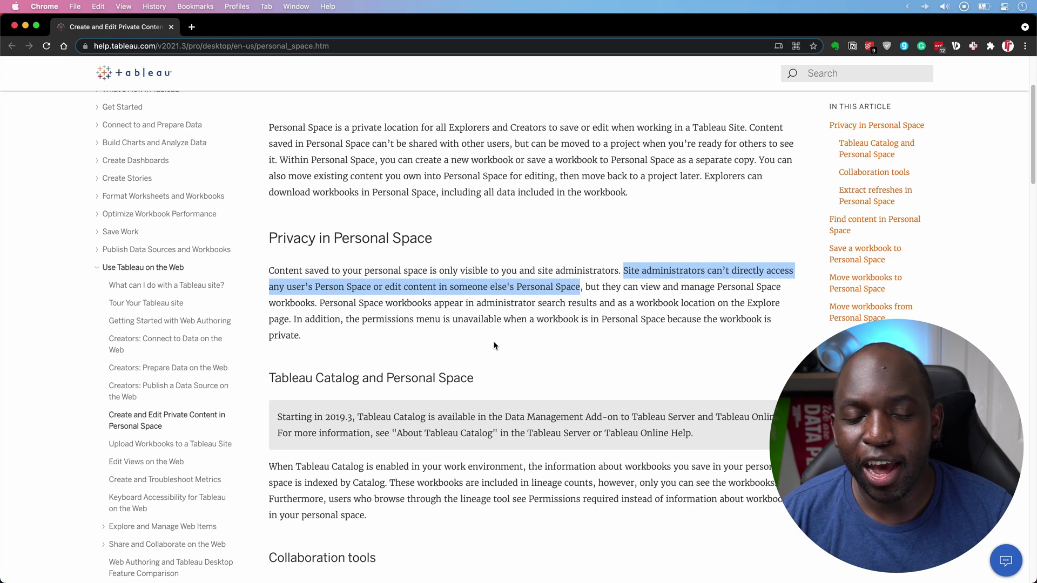
- Highlight the sentence about administrators' search results, then scroll through the Catalog and collaboration sections
left_click(660, 316)
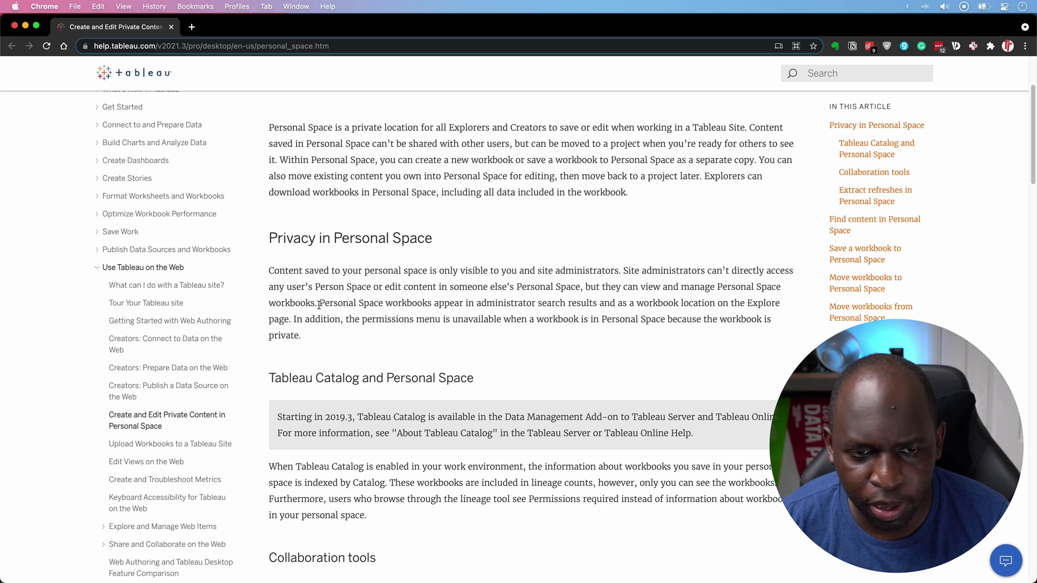
left_click_drag(319, 304, 293, 319)
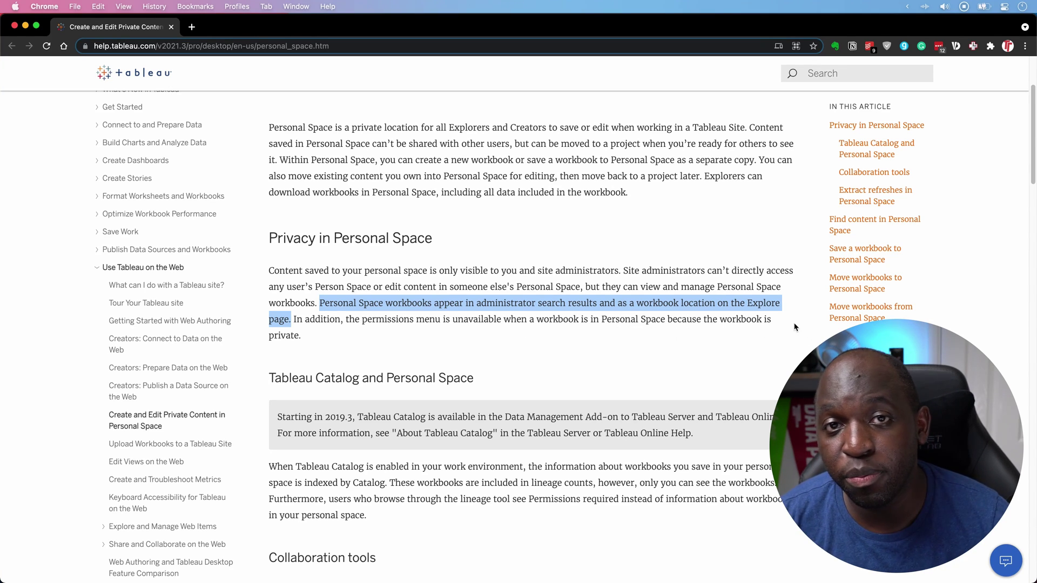
scroll(633, 320, "down", 3)
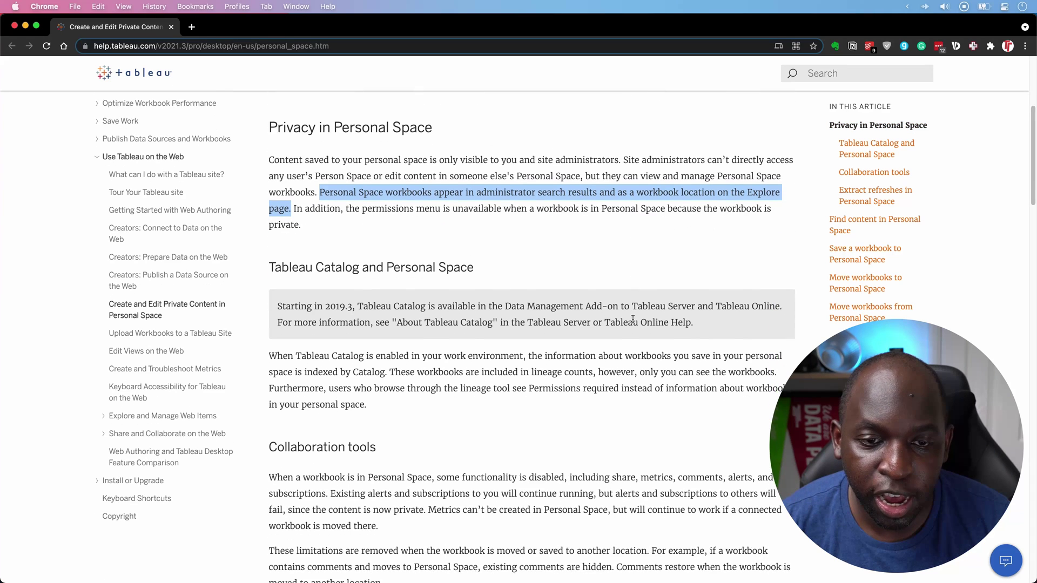
scroll(634, 322, "up", 2)
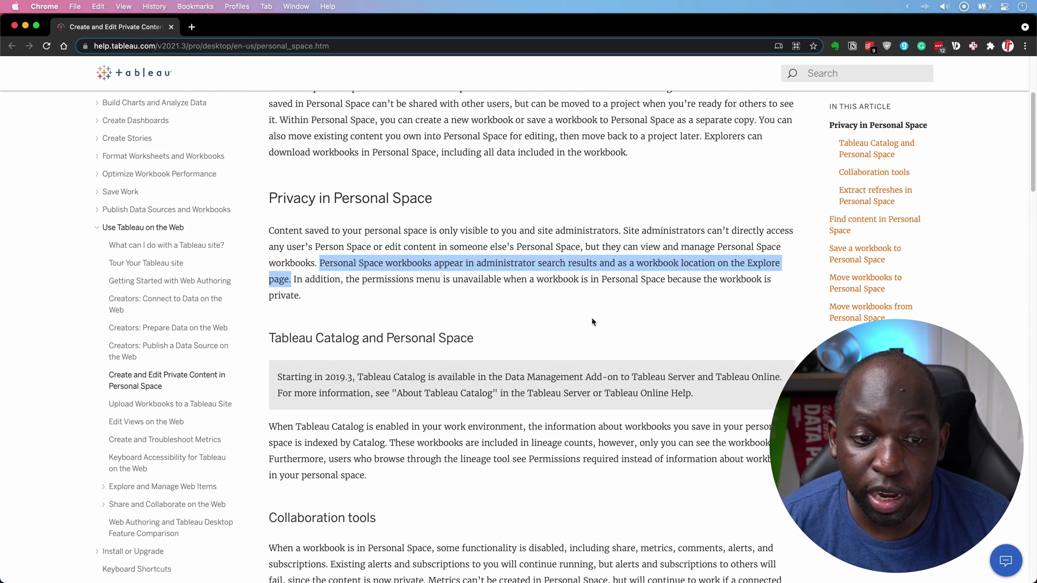
scroll(594, 329, "down", 4)
left_click_drag(267, 144, 448, 157)
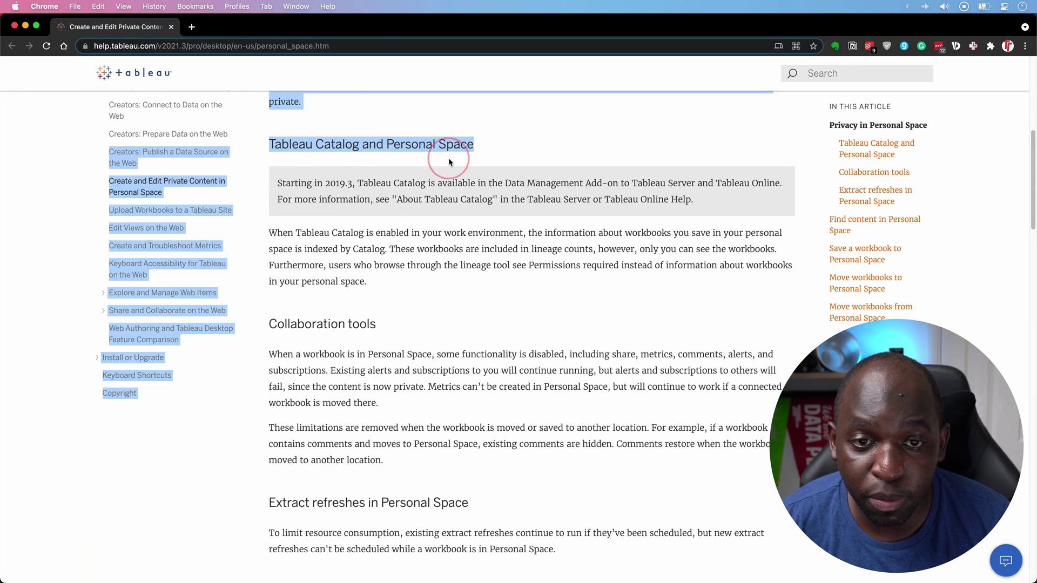
left_click(460, 216)
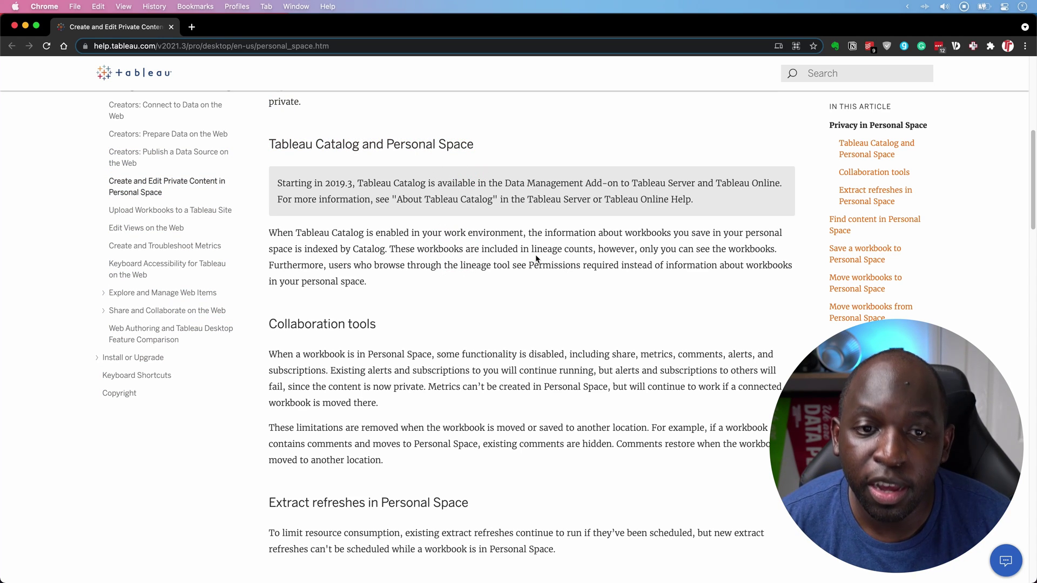
- Scroll to Extract refreshes and highlight its paragraph on scheduling limits
scroll(536, 259, "down", 2)
scroll(535, 258, "down", 2)
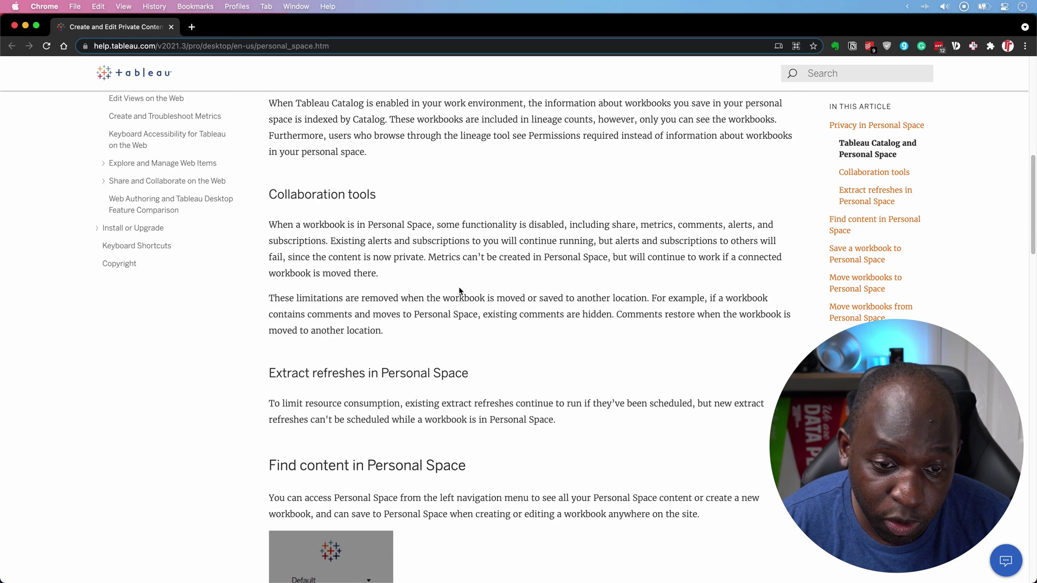
scroll(461, 292, "down", 5)
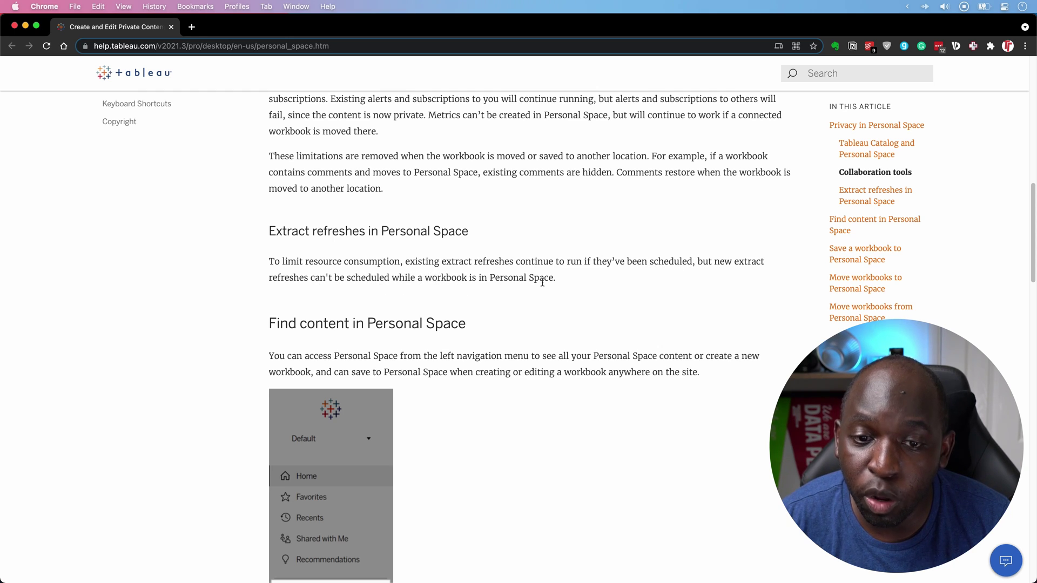
left_click_drag(560, 279, 279, 262)
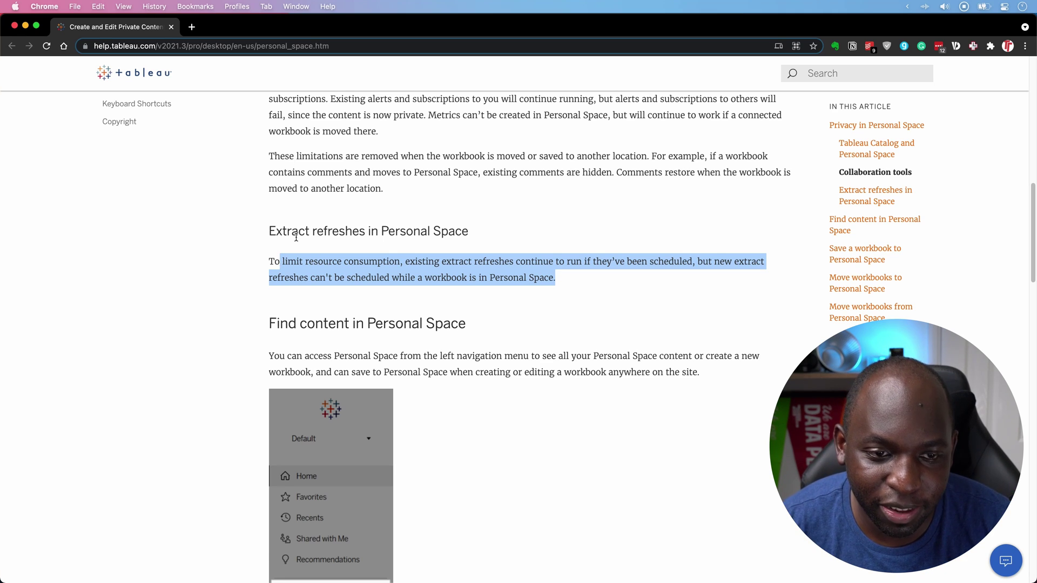
- Clear the highlighted paragraph and read through the article's Catalog lineage and collaboration-tool limits
left_click(351, 305)
scroll(440, 275, "down", 2)
scroll(439, 276, "down", 4)
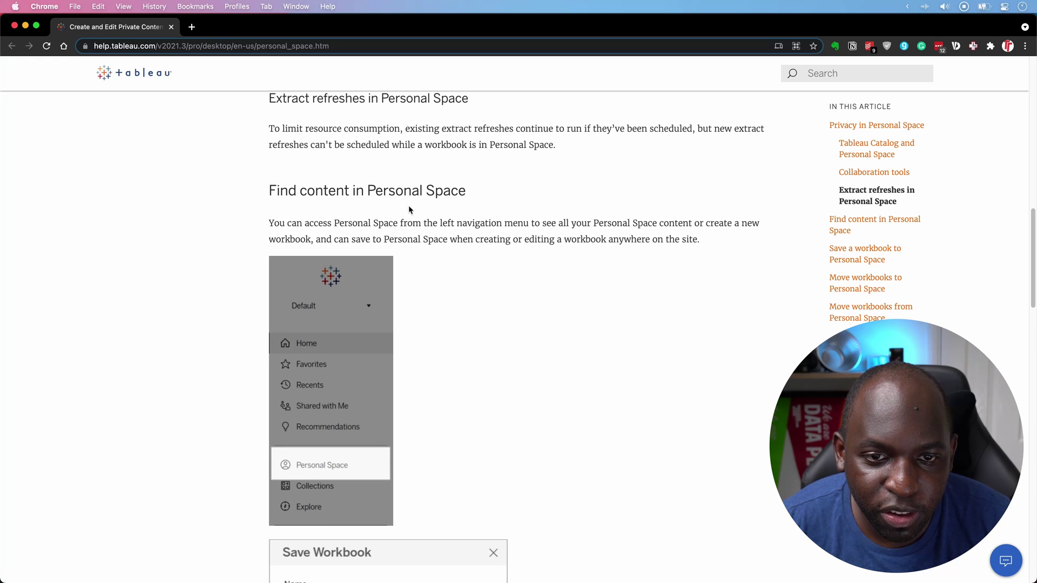
scroll(454, 232, "down", 4)
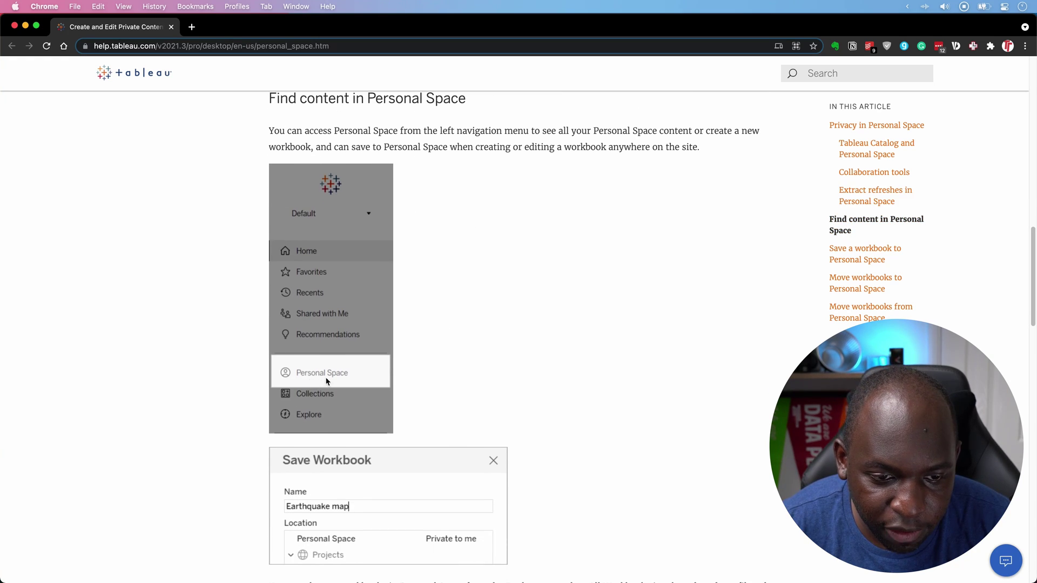
scroll(381, 371, "down", 15)
scroll(381, 371, "down", 20)
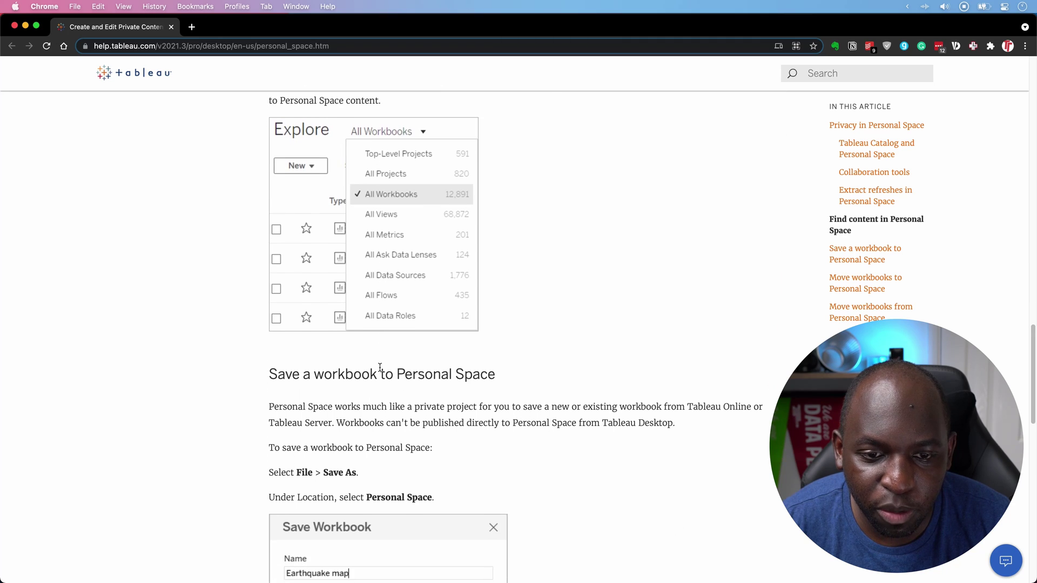
scroll(380, 371, "down", 10)
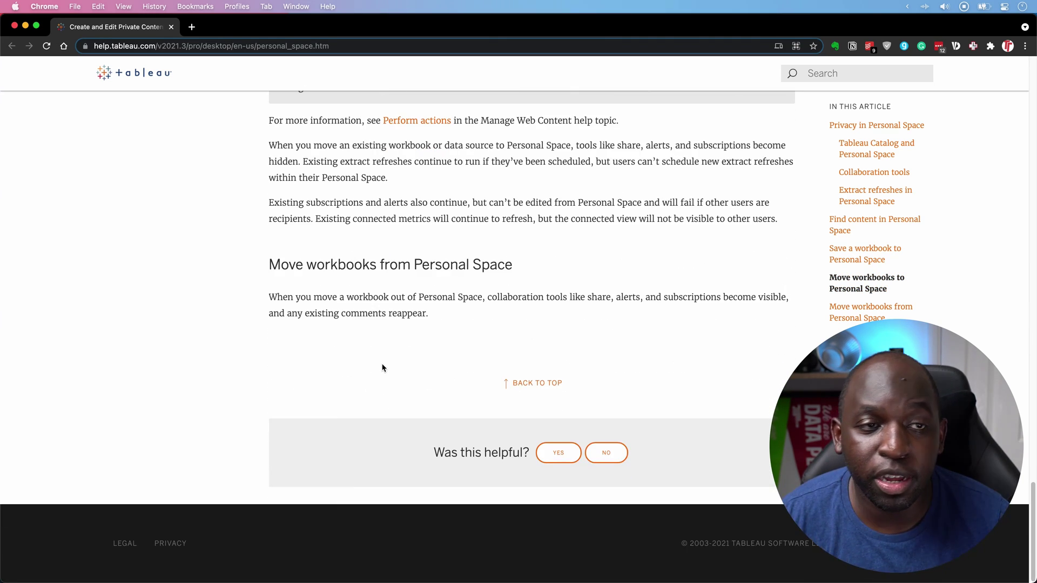
scroll(381, 371, "up", 20)
scroll(381, 366, "down", 10)
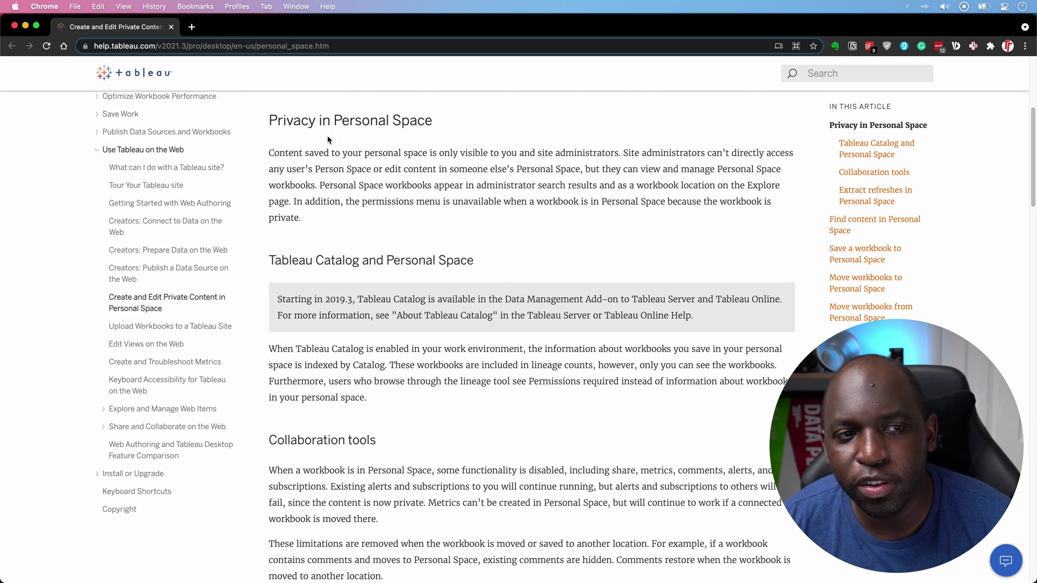
- Switch to the Tableau Online Personal Space browser window via Mission Control
key("ctrl+Up")
left_click(334, 384)
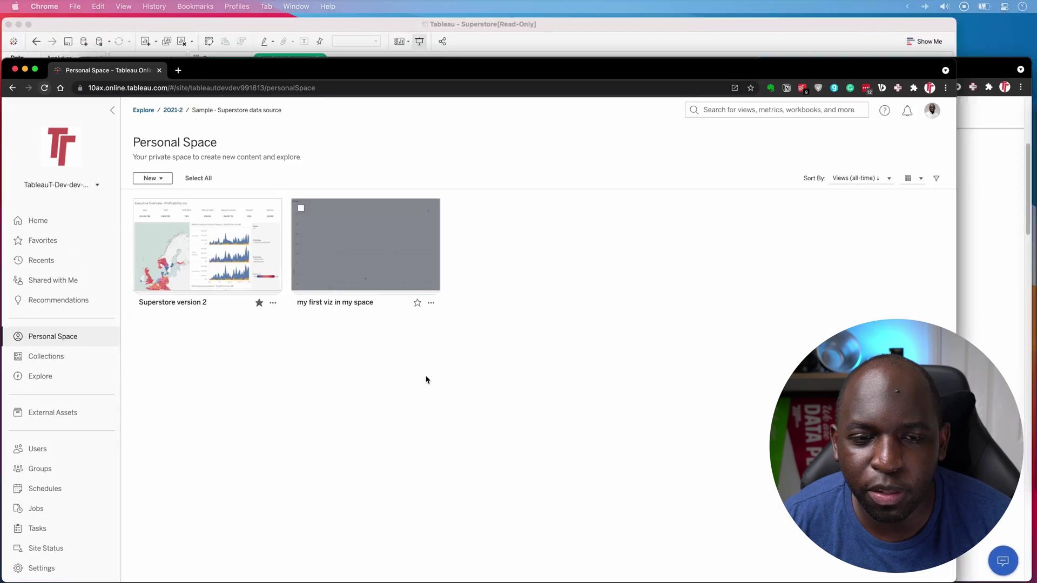